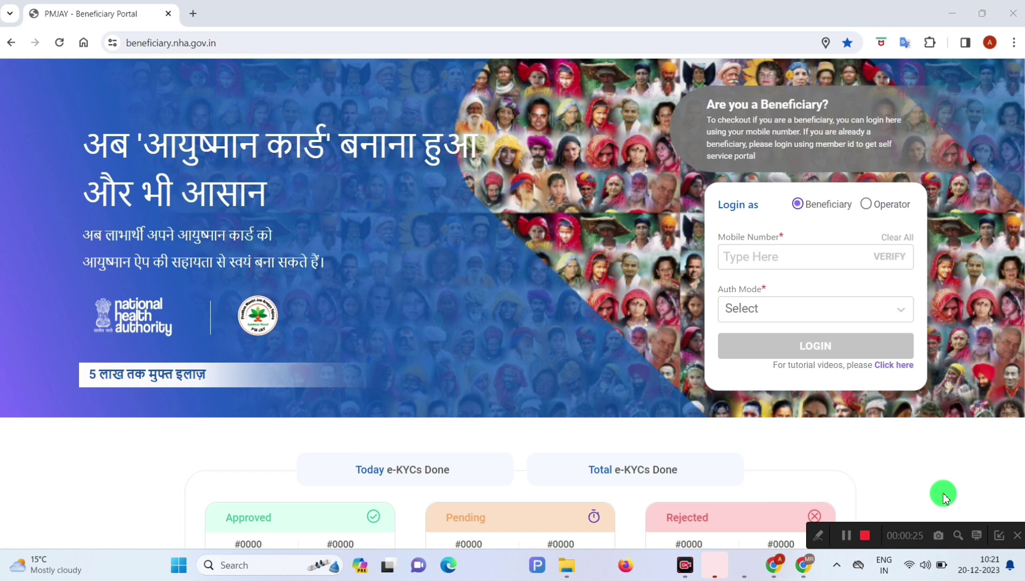
- Log in with the Operator login type to reach the Uttar Pradesh PMJAY dashboard
click(128, 43)
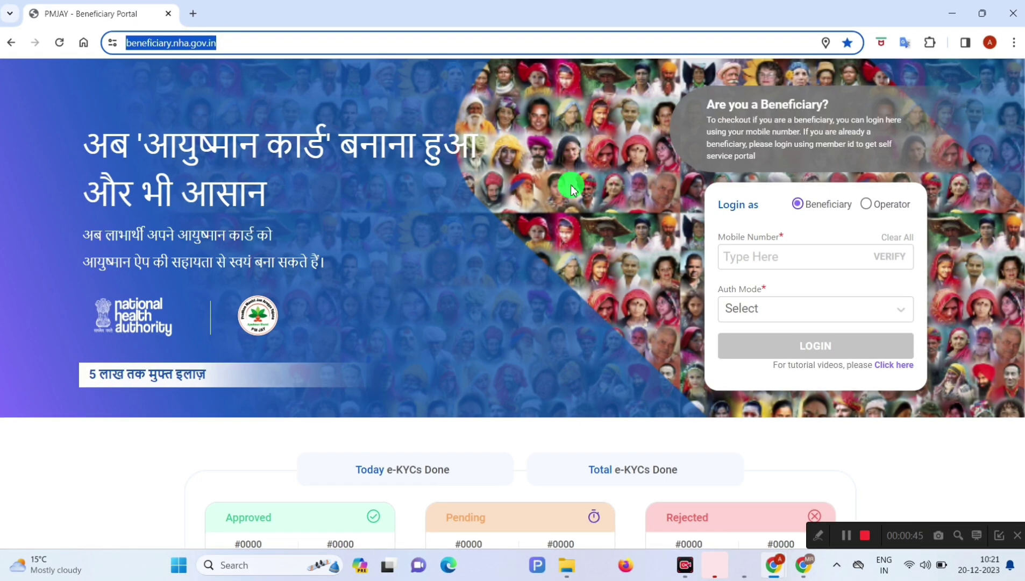
click(573, 212)
drag(701, 217, 805, 211)
double_click(835, 214)
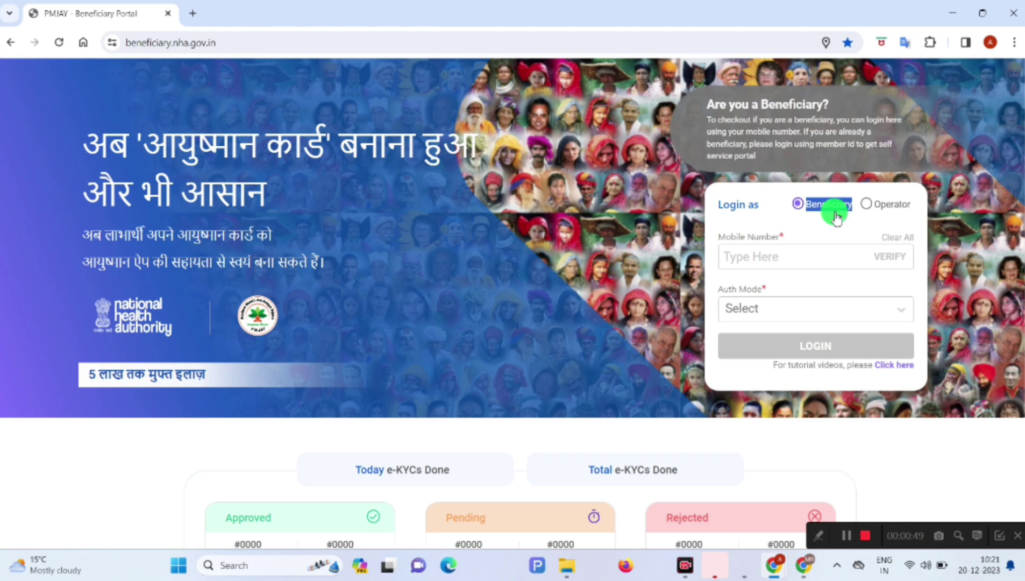
click(866, 204)
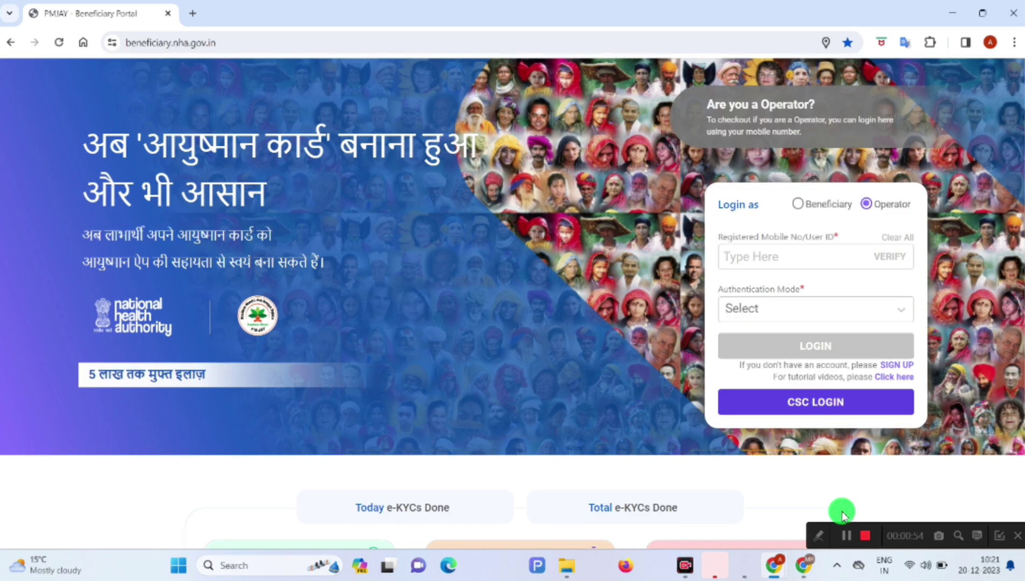
click(847, 535)
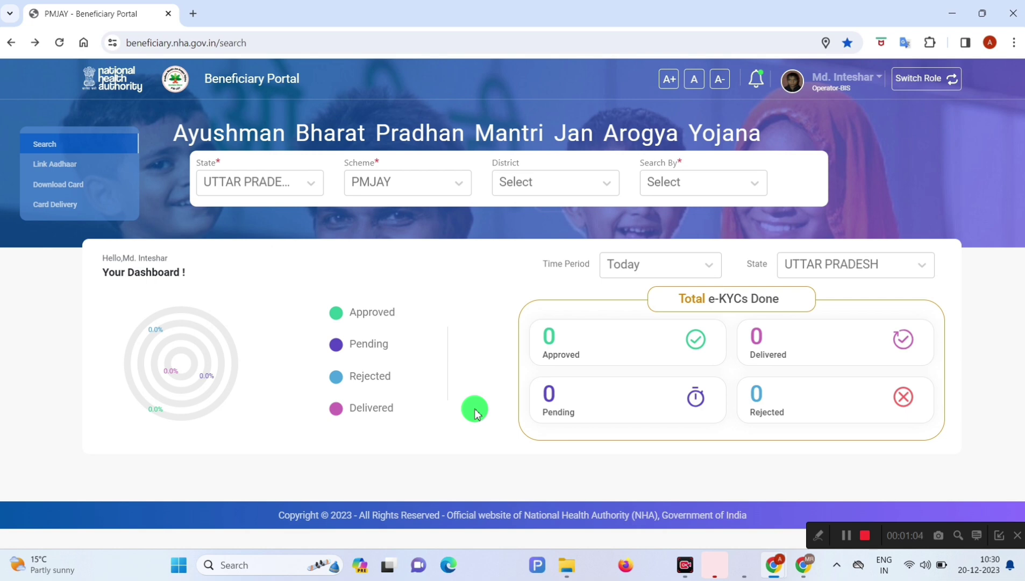
- Select BIHAR as the state and PMJAY as the scheme
click(269, 186)
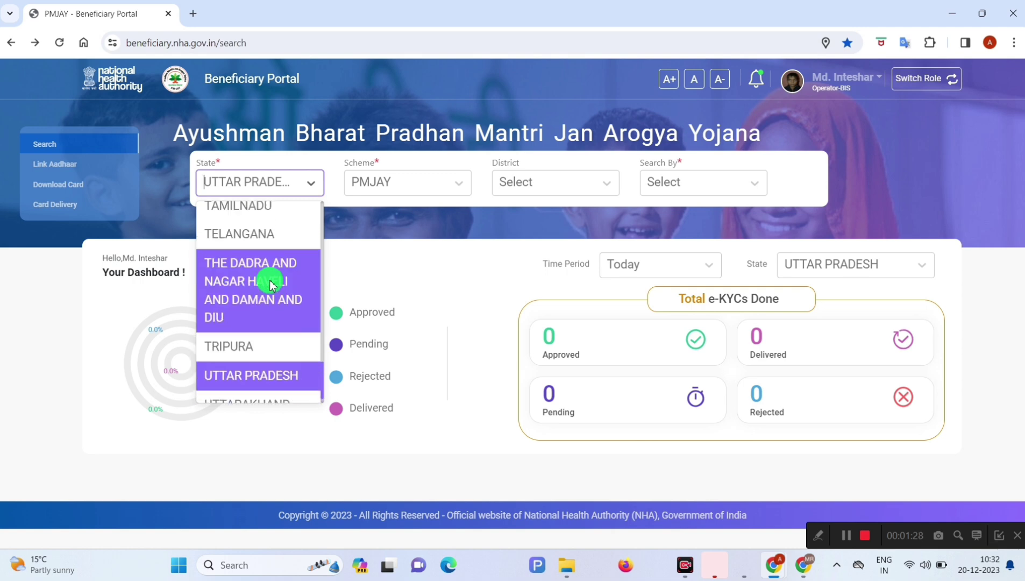
scroll(270, 284, up, 5)
scroll(264, 280, up, 5)
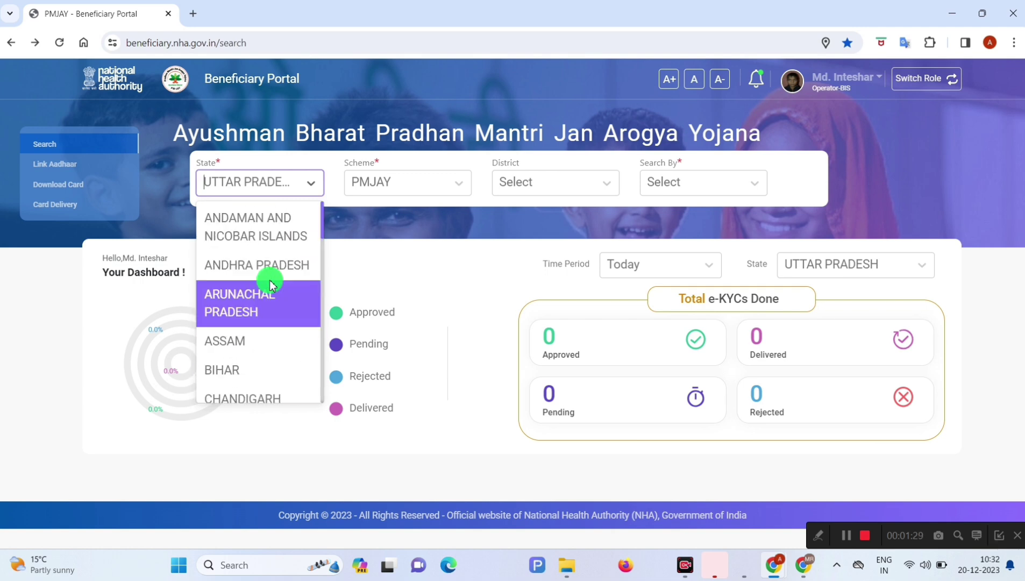
click(234, 369)
click(386, 183)
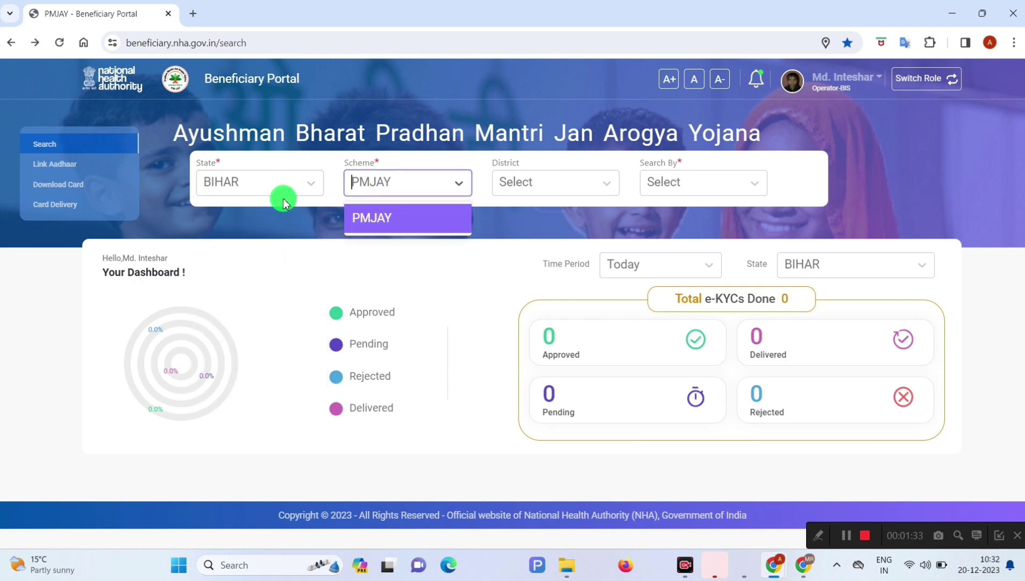
click(572, 189)
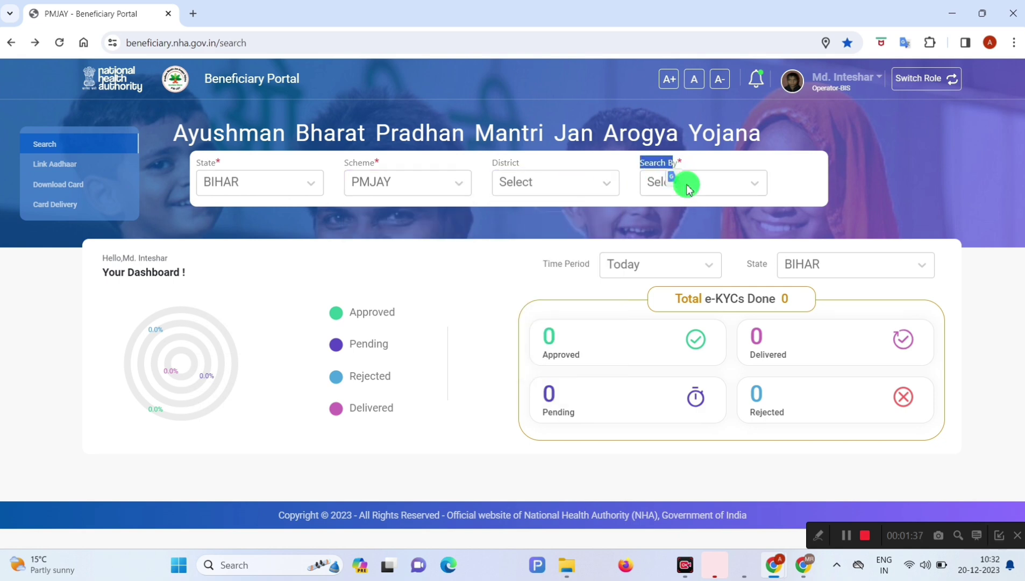
- Set Search By to Aadhaar Number and go to the number field
click(710, 181)
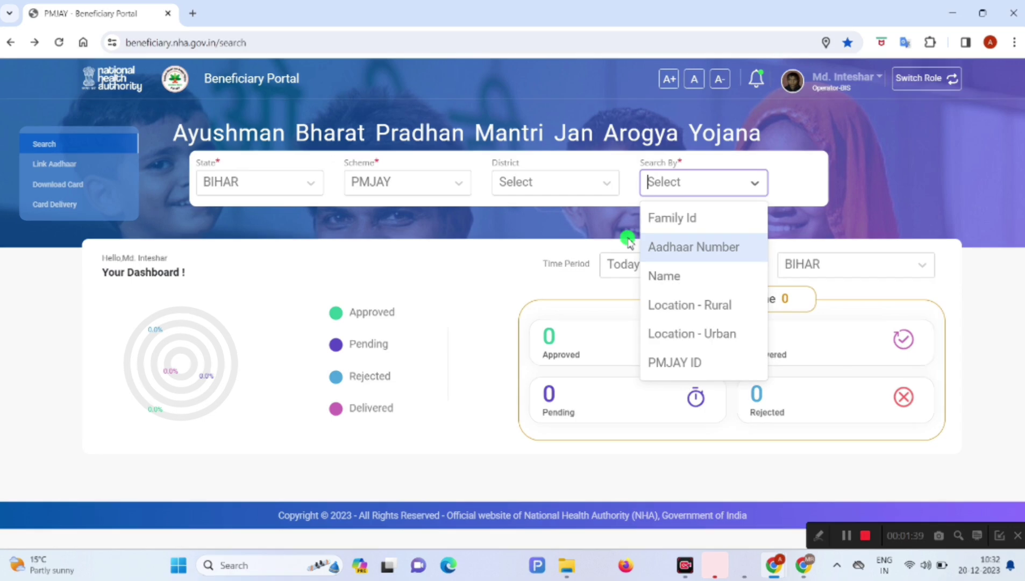
click(628, 239)
click(667, 175)
click(673, 248)
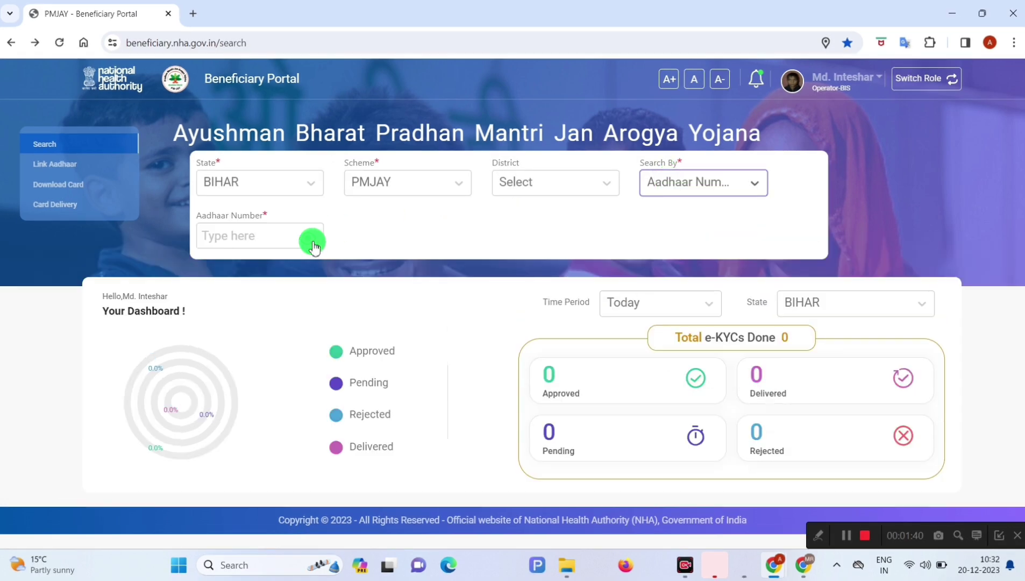
click(214, 240)
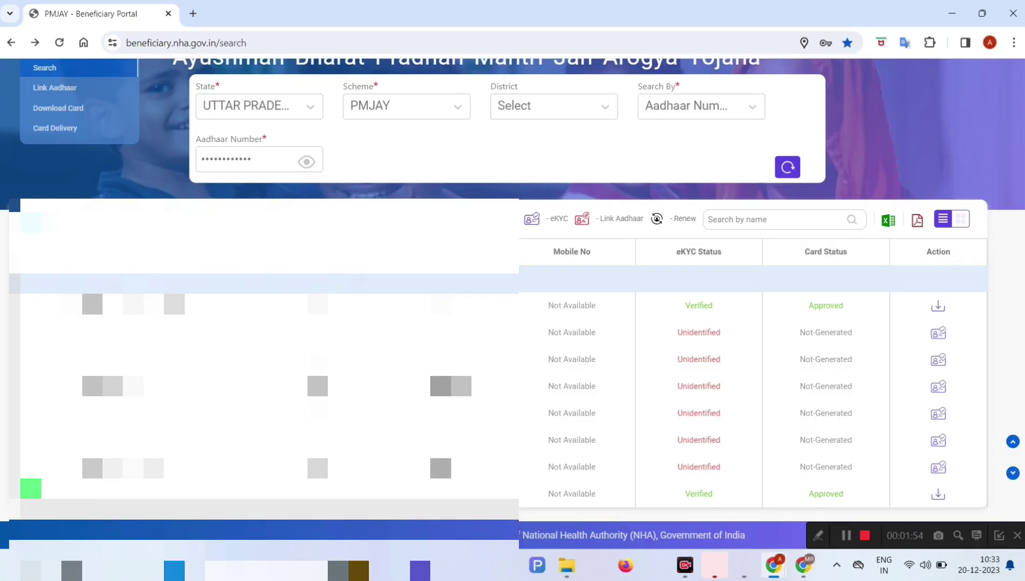
- Check the first result's Verified e-KYC and Approved card status, then open its Download Card page
drag(31, 488, 795, 515)
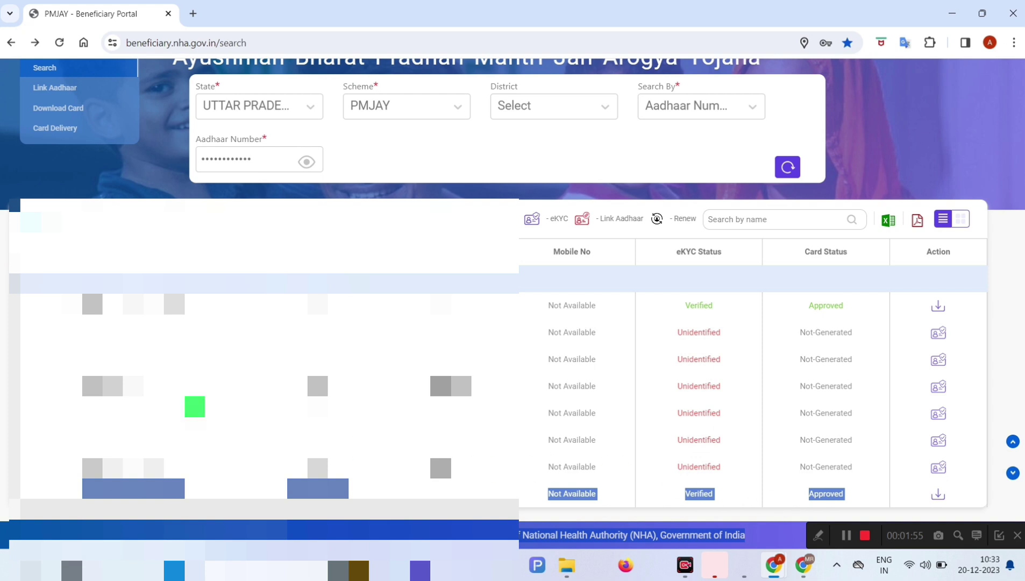
drag(14, 304, 915, 304)
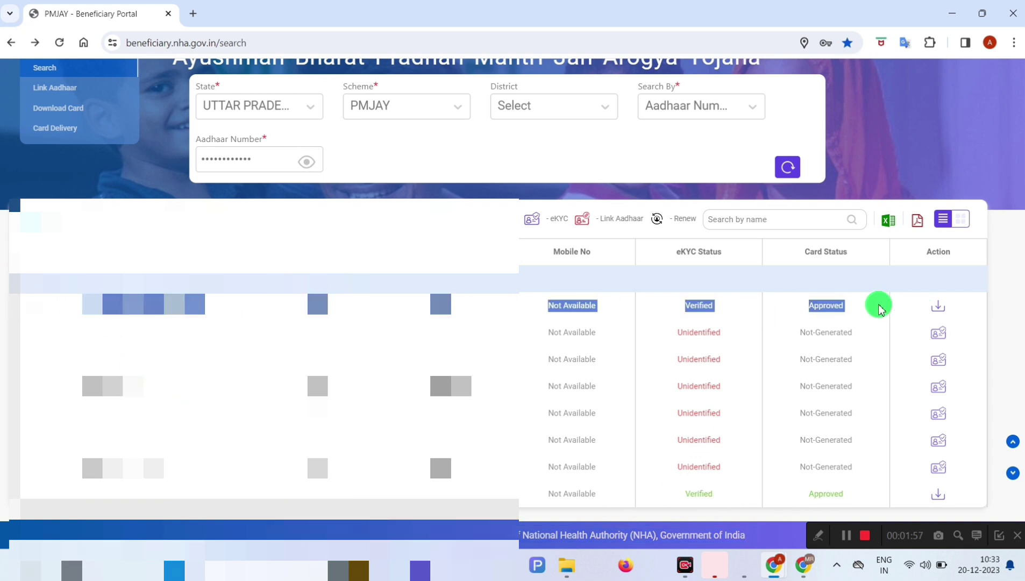
click(850, 538)
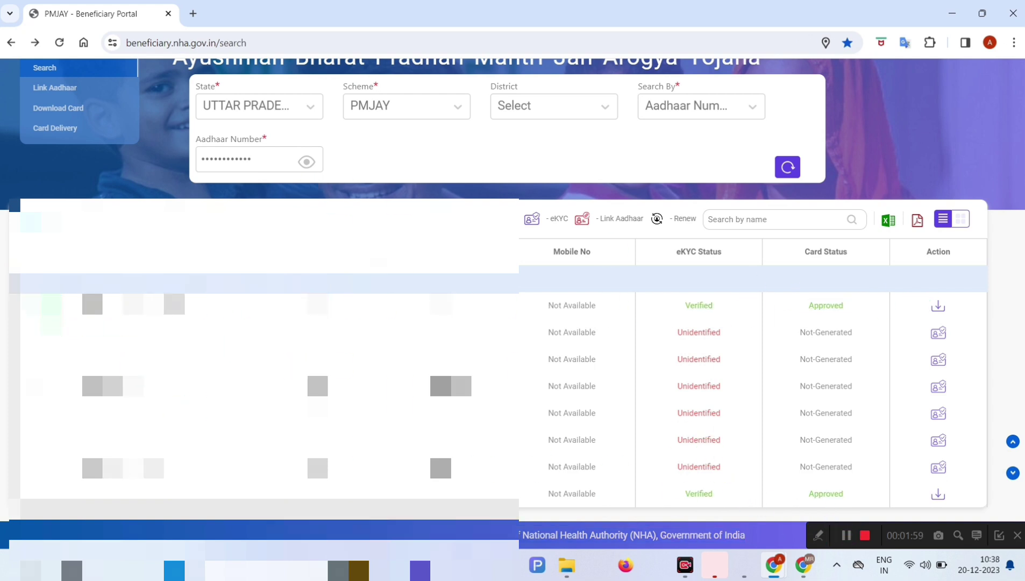
drag(195, 321, 846, 316)
click(847, 318)
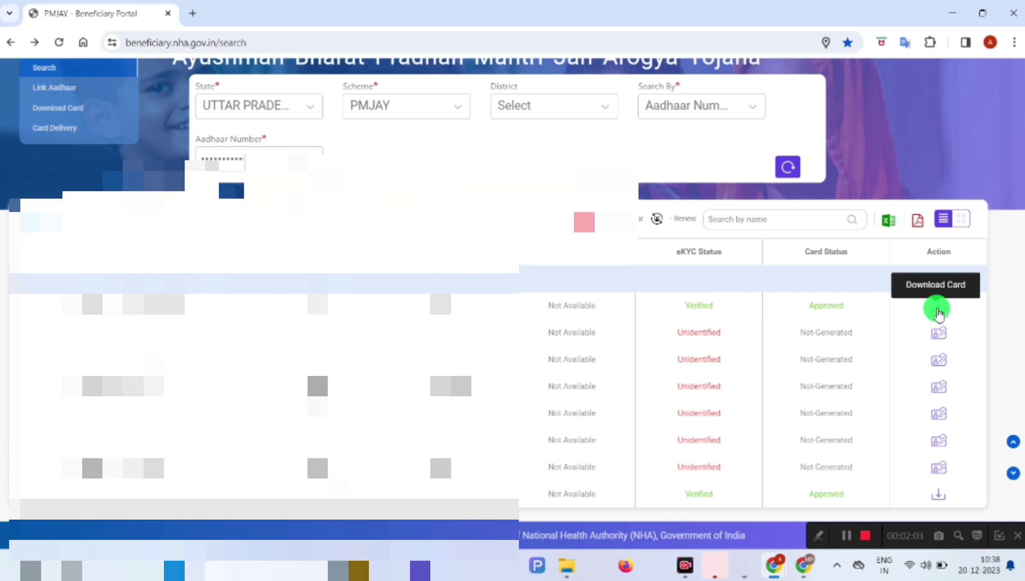
click(938, 312)
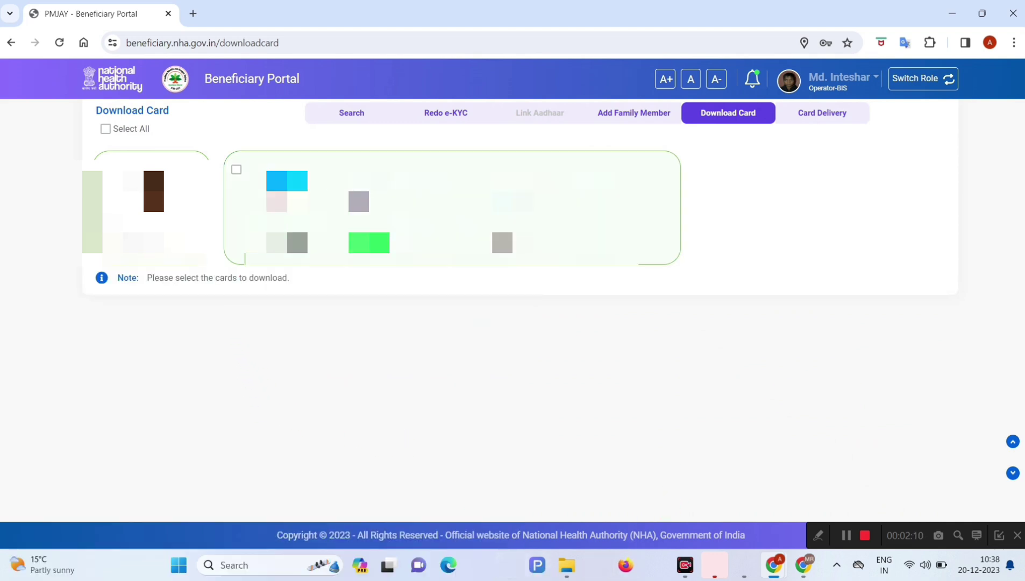
- Tick the beneficiary's card, switch to Redo e-KYC and choose Aadhaar OTP as the method
click(236, 170)
click(467, 121)
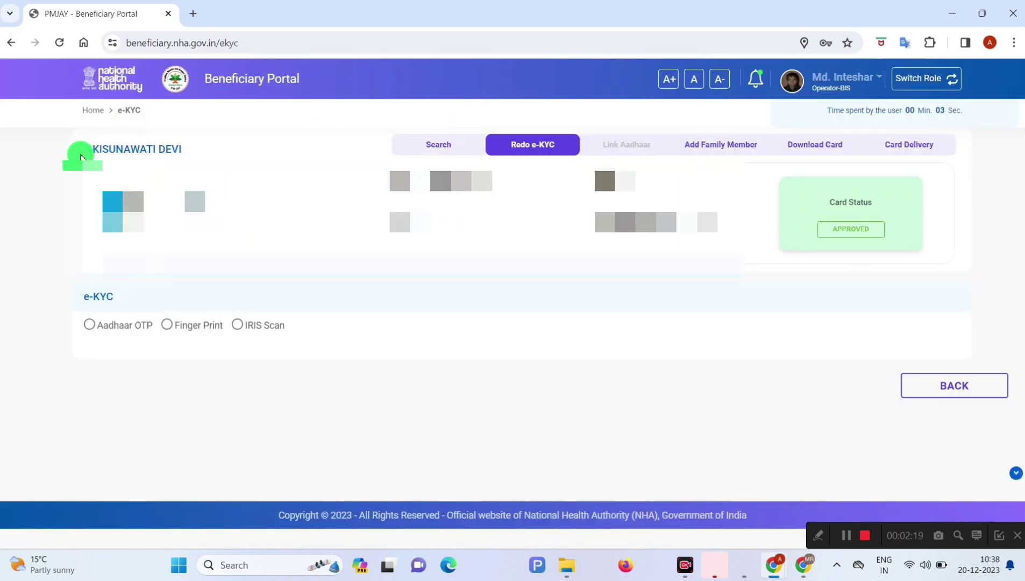
drag(90, 151, 246, 155)
drag(382, 307, 92, 291)
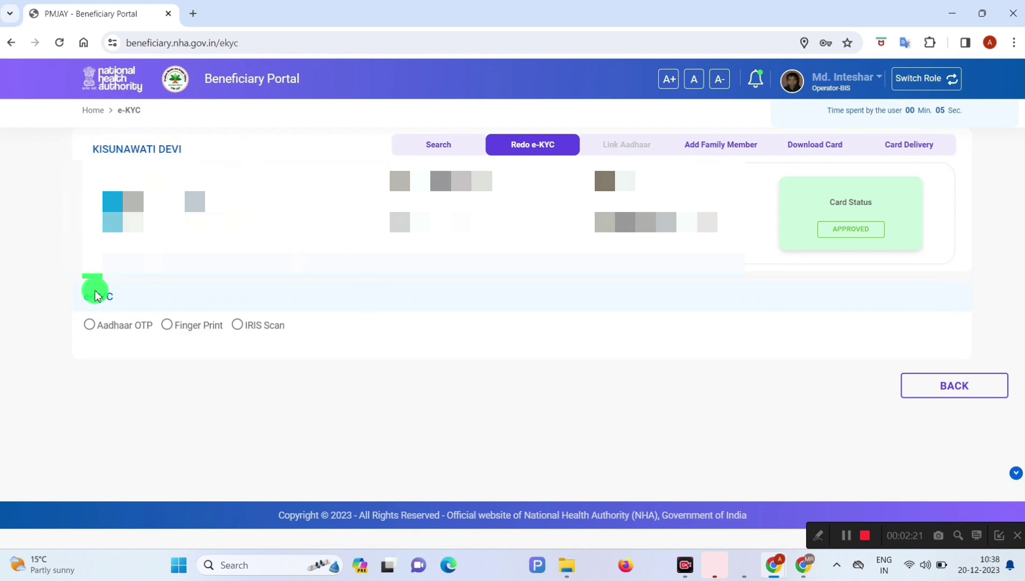
click(98, 317)
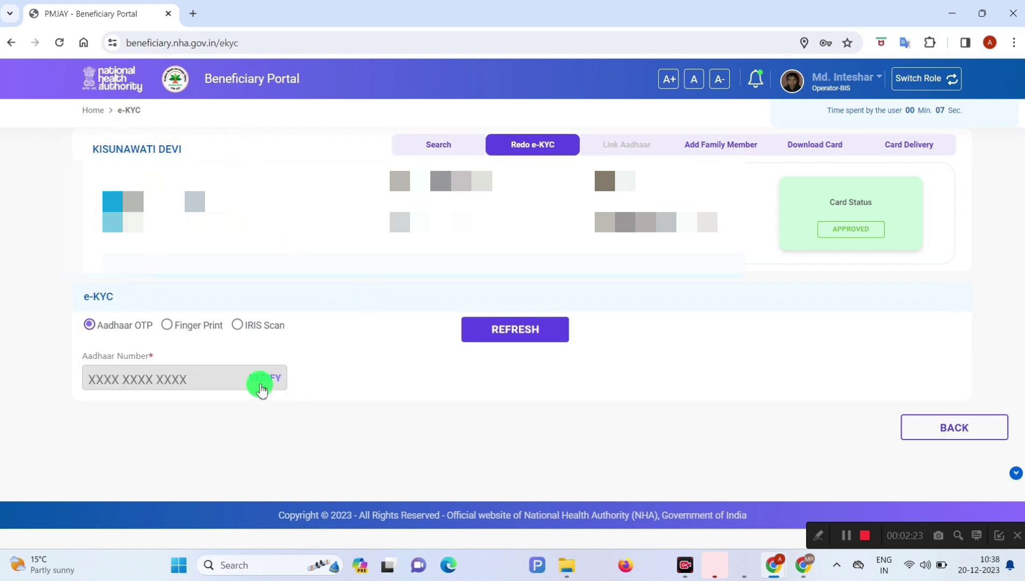
drag(138, 378, 229, 402)
click(257, 378)
- Verify the Aadhaar number, tick 'Yes I wish to create/link my ABHA' and allow consent
double_click(256, 380)
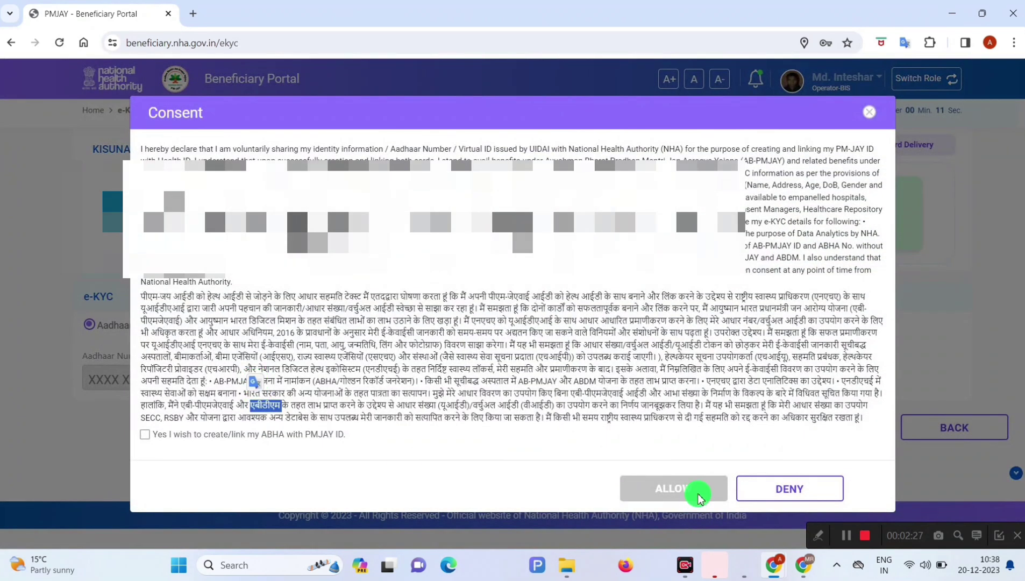
click(759, 485)
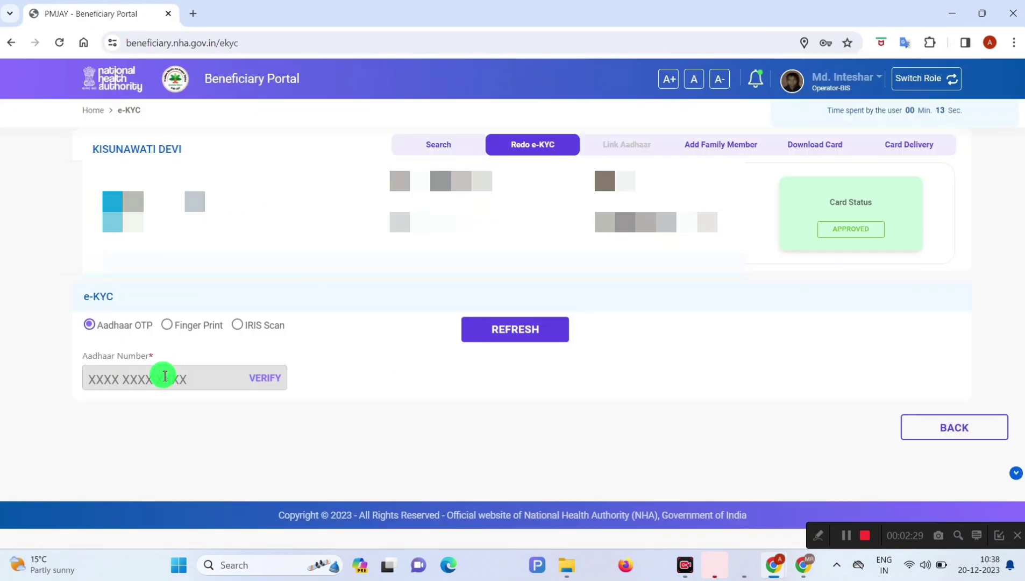
click(267, 378)
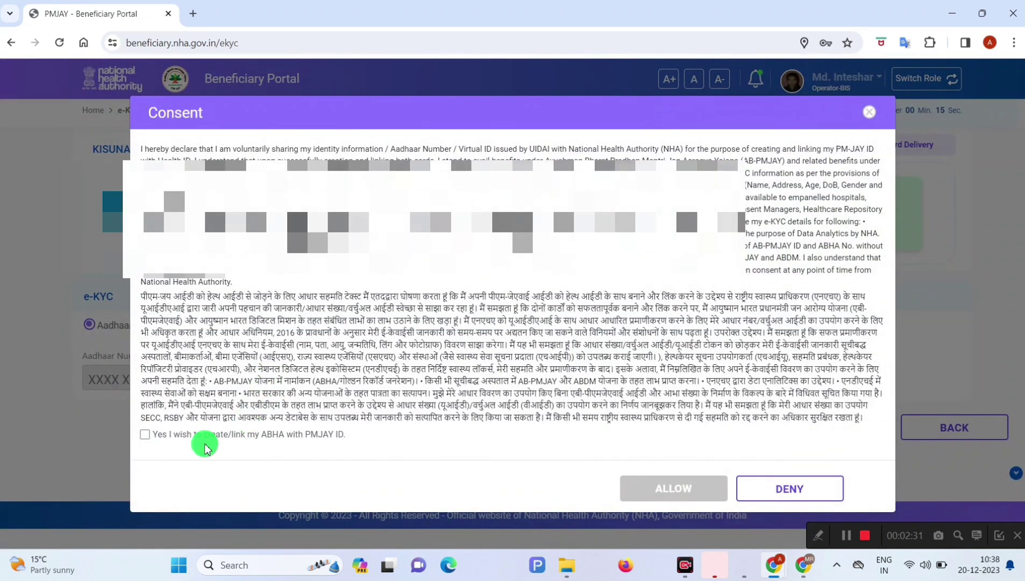
click(145, 434)
click(645, 486)
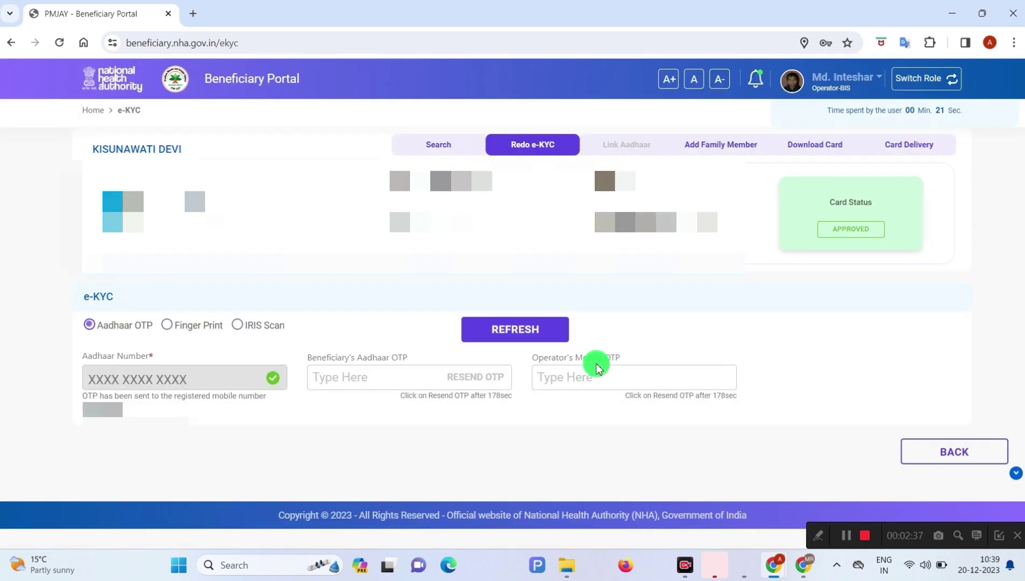
- Enter the operator's mobile OTP and the beneficiary's Aadhaar OTP into their fields
click(557, 367)
drag(538, 359, 631, 357)
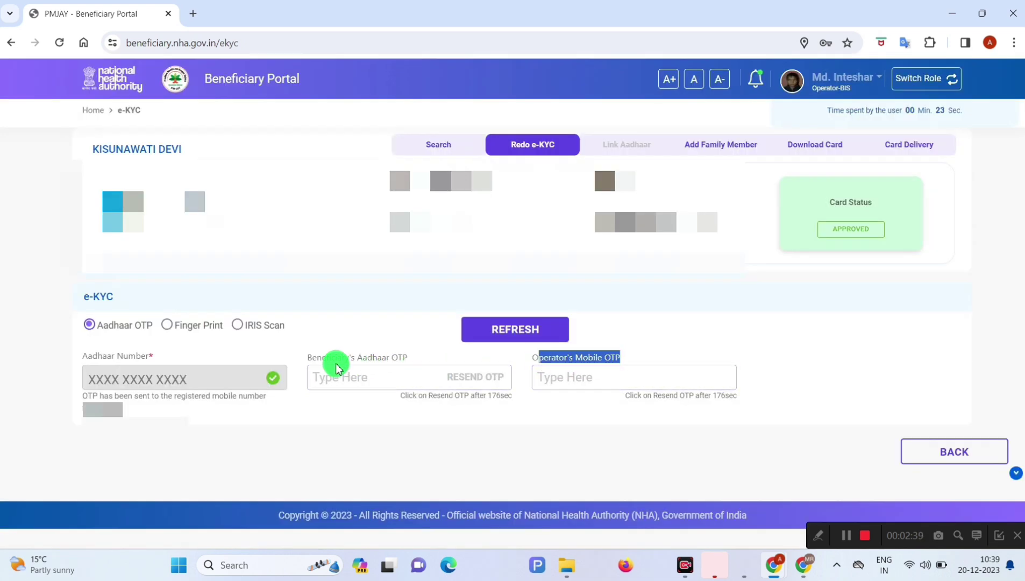
click(313, 363)
drag(313, 363, 385, 359)
click(373, 383)
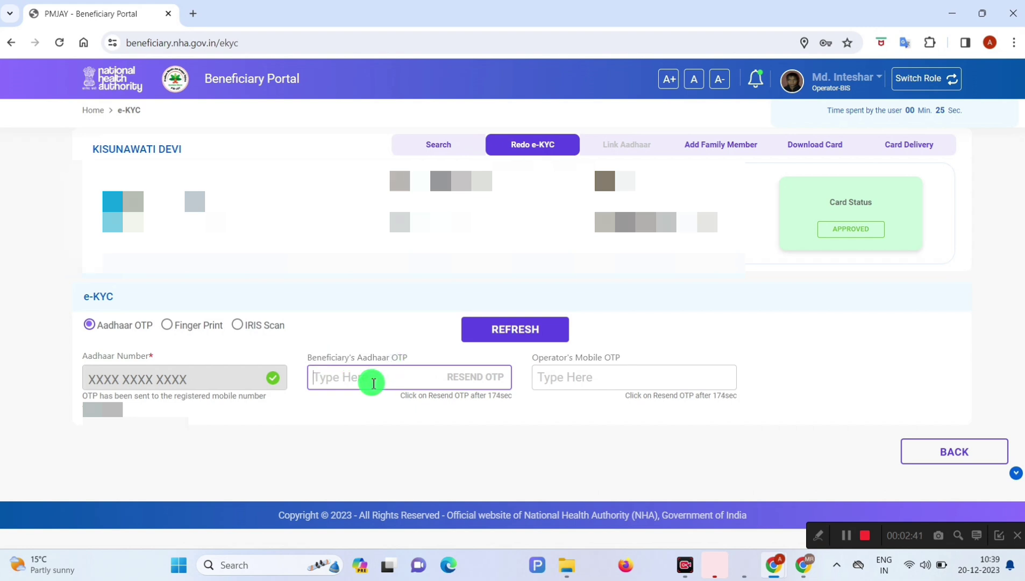
click(612, 379)
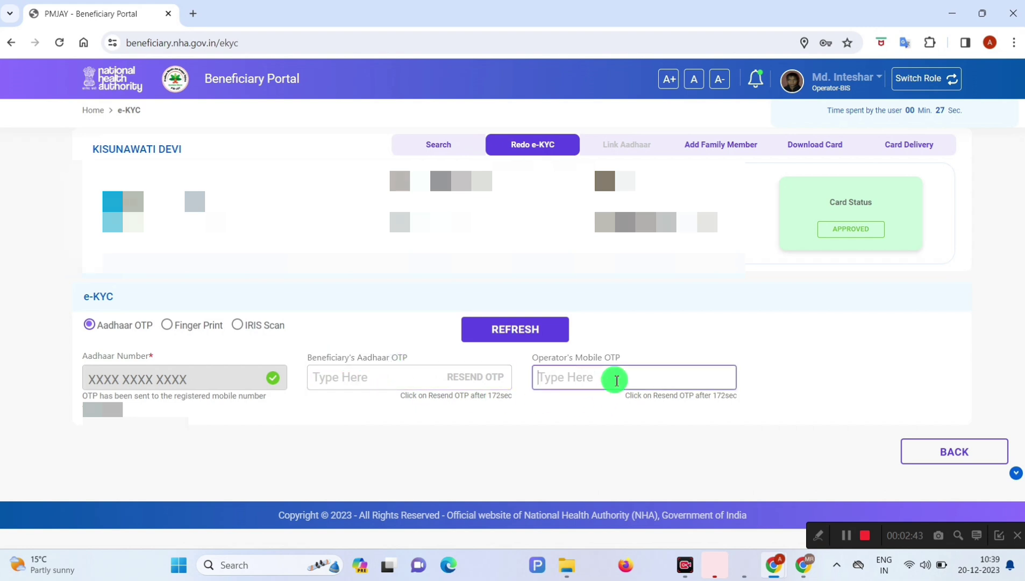
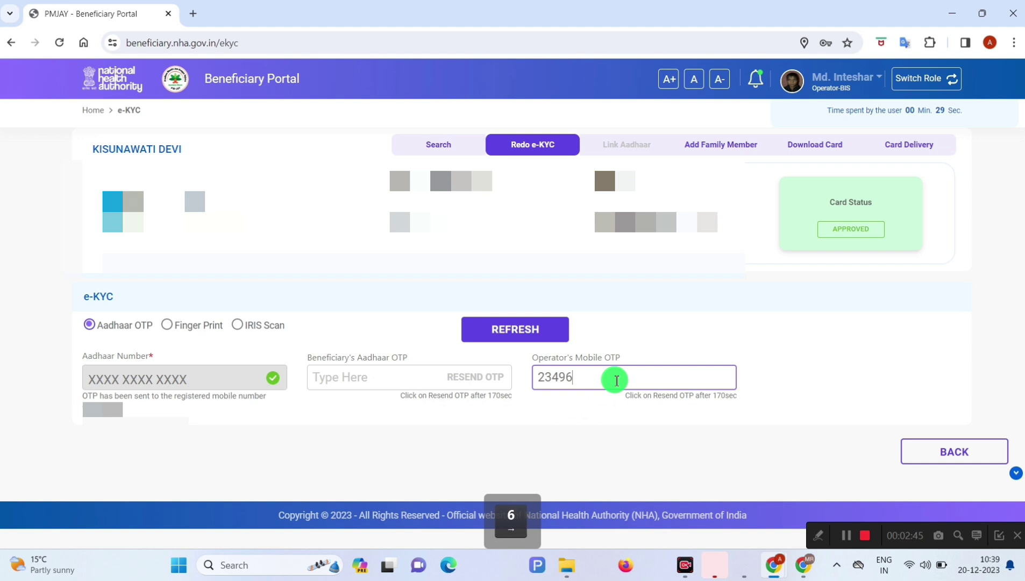
click(425, 390)
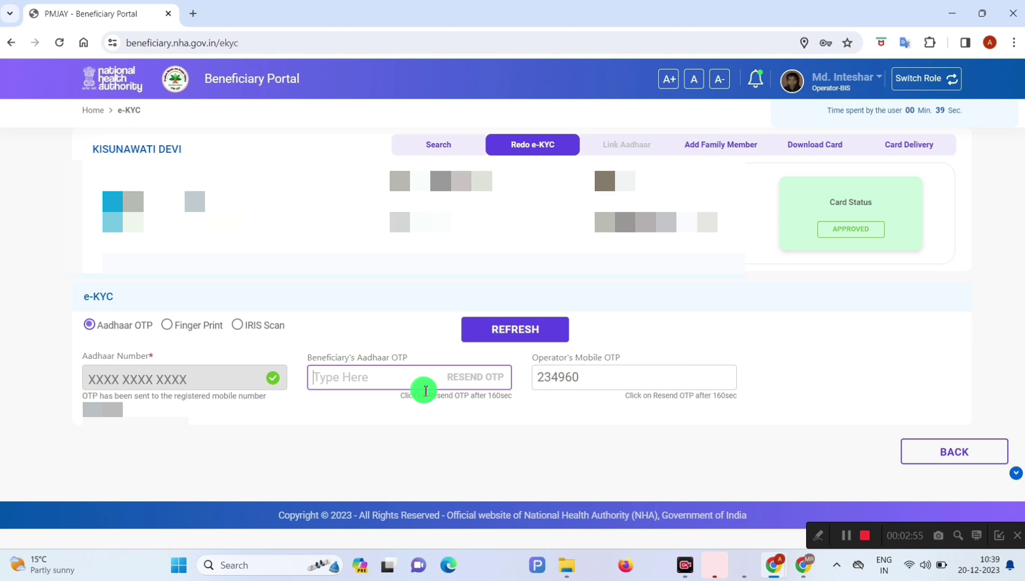
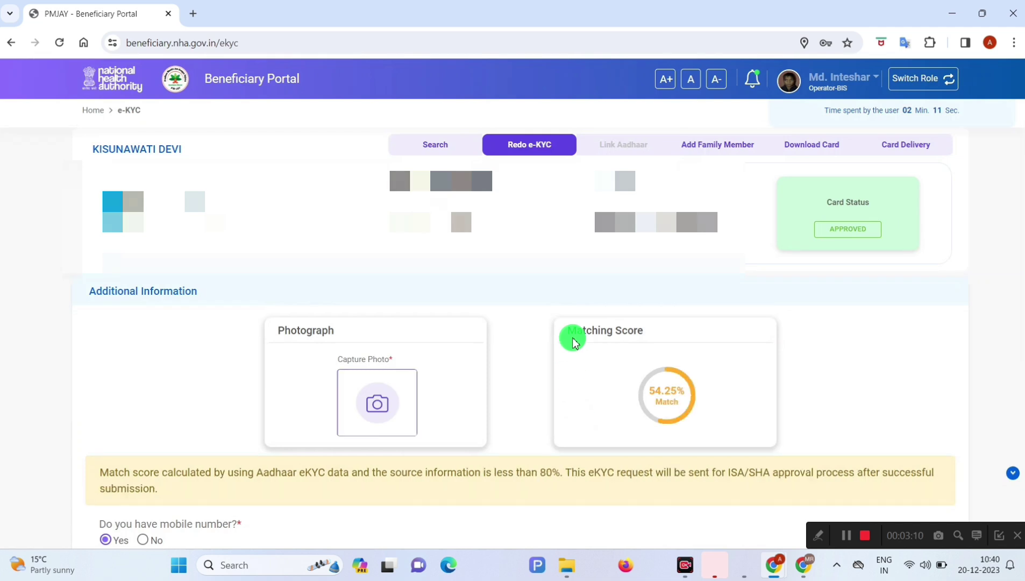
- Capture the beneficiary's photo with the camera and accept it into the Photograph box
click(847, 536)
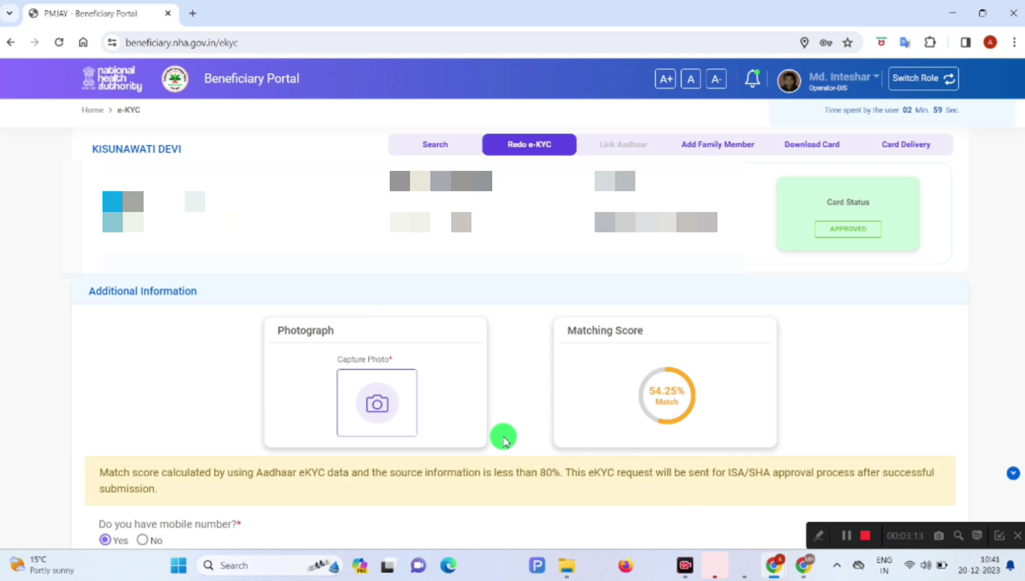
click(343, 396)
click(554, 405)
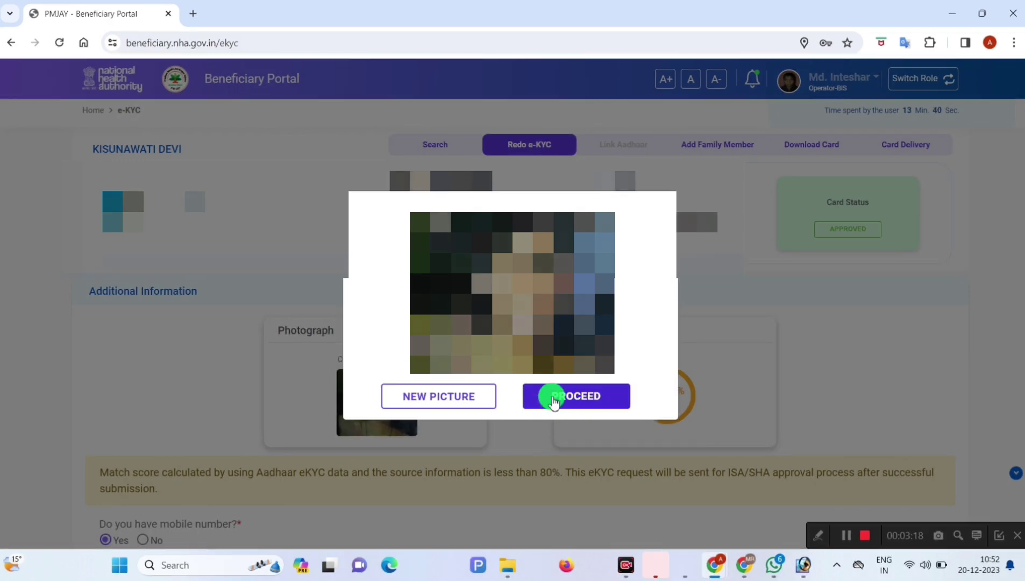
click(551, 396)
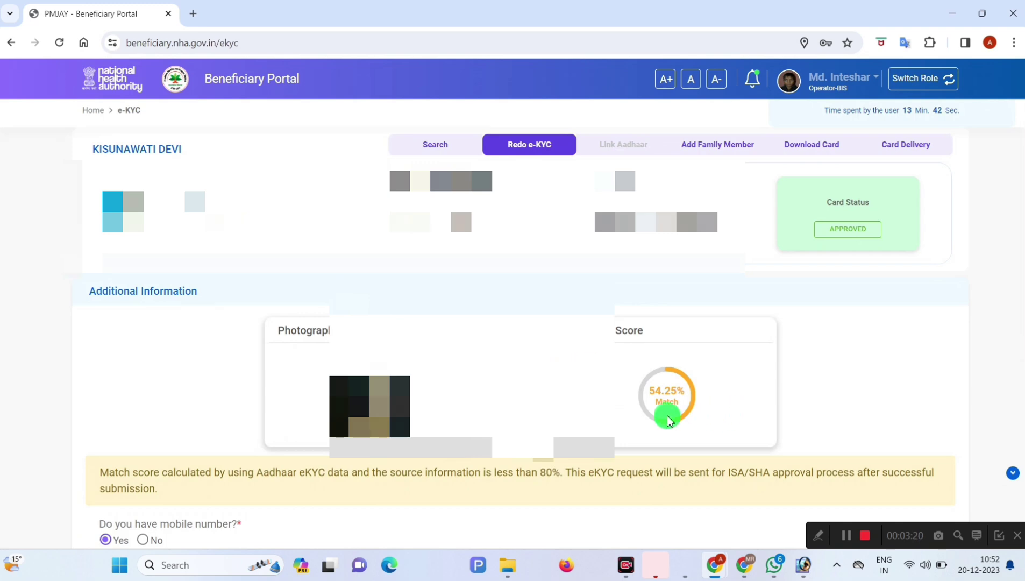
scroll(1022, 333, down, 3)
- Enter the beneficiary's mobile number and verify it with the received OTP
scroll(1022, 334, down, 3)
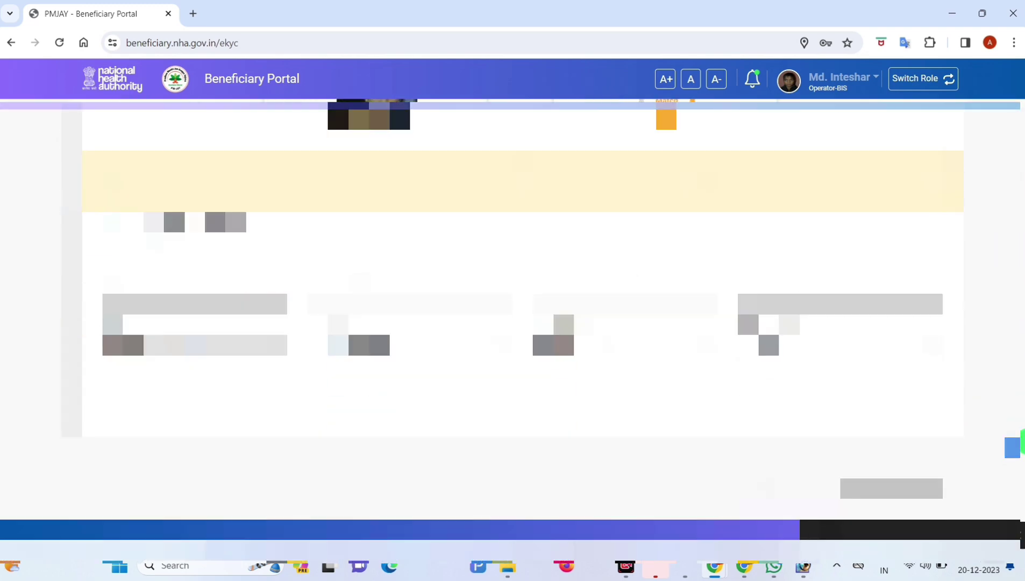
drag(92, 222, 248, 237)
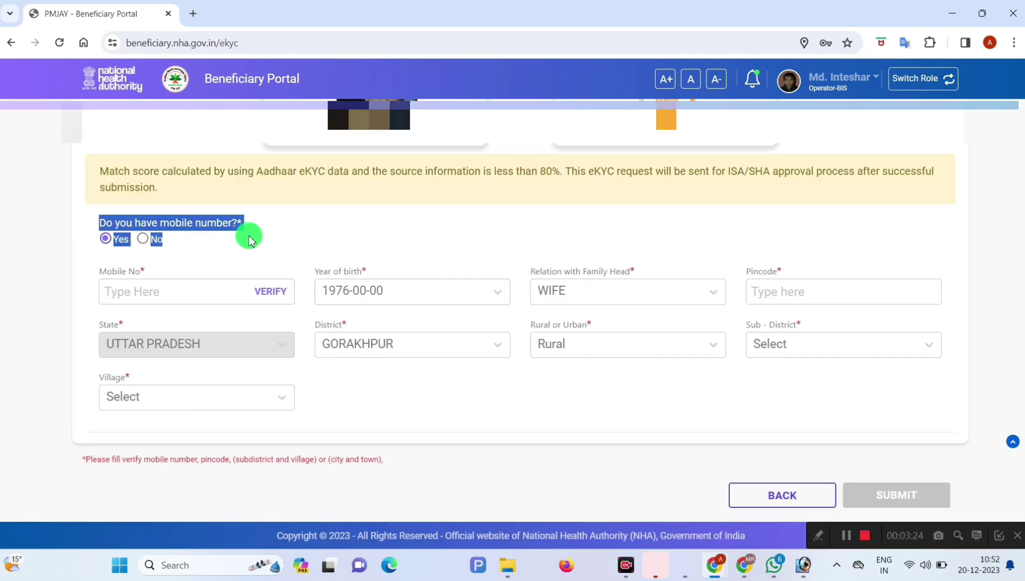
click(277, 235)
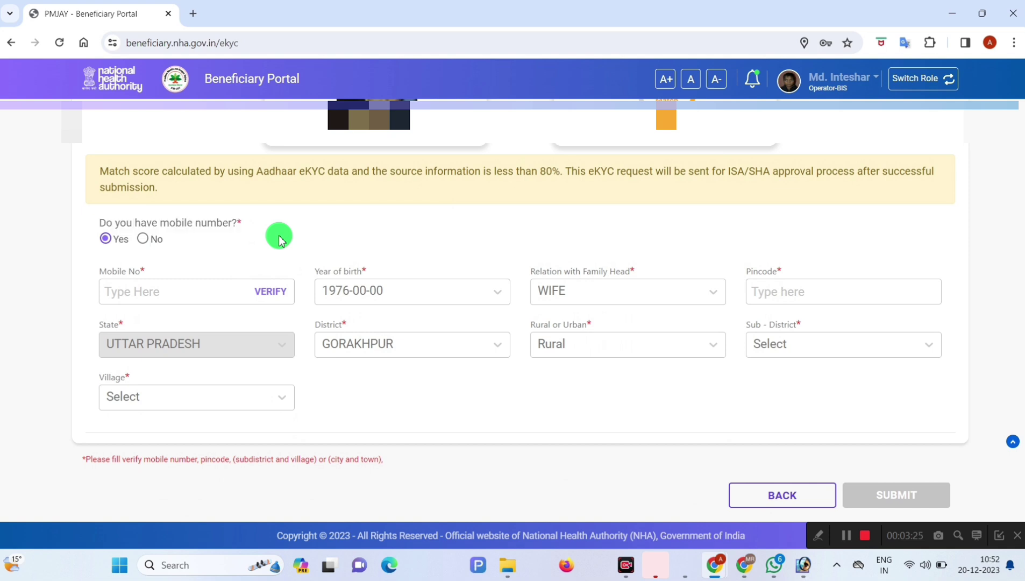
click(162, 293)
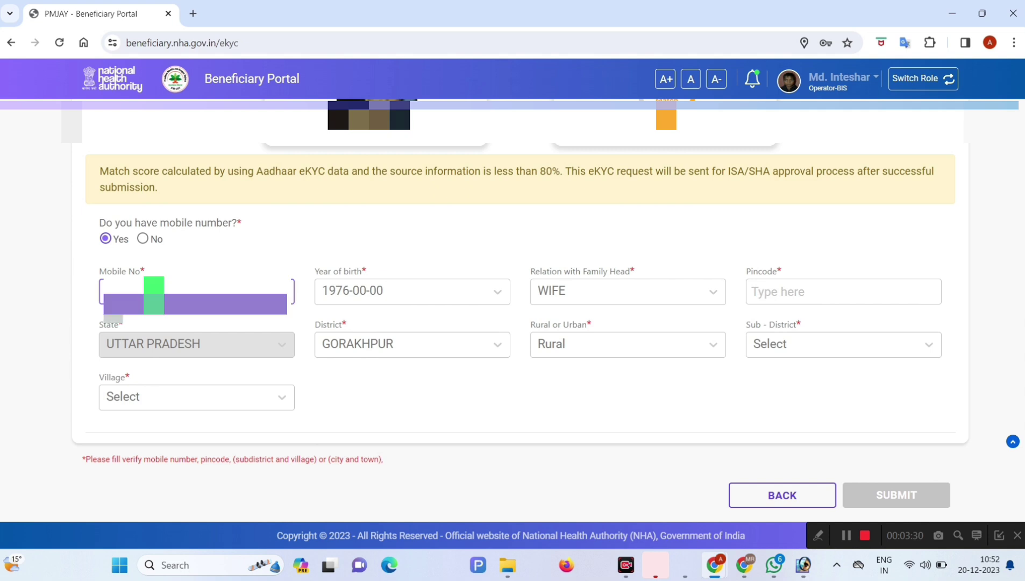
click(276, 293)
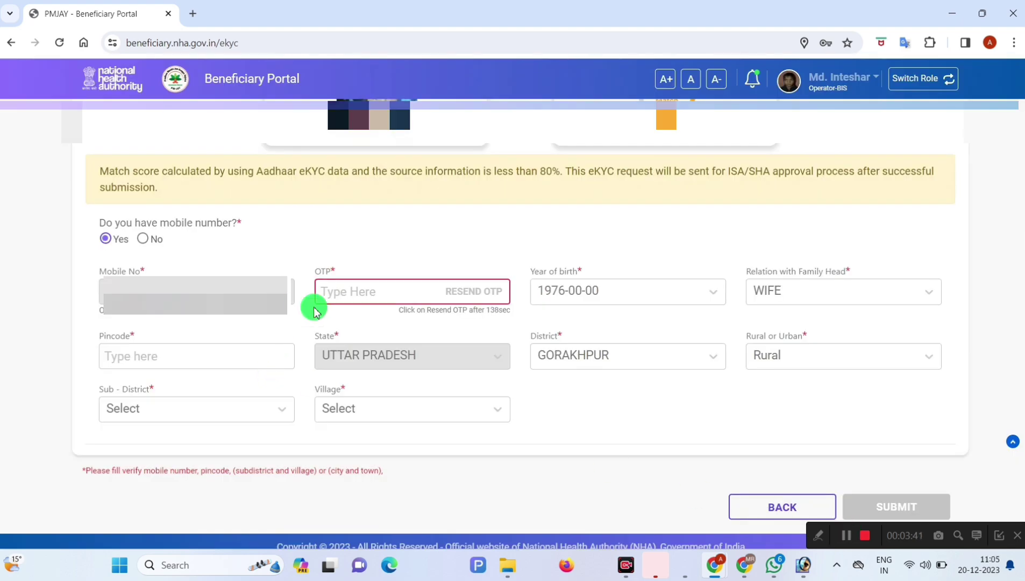
click(352, 296)
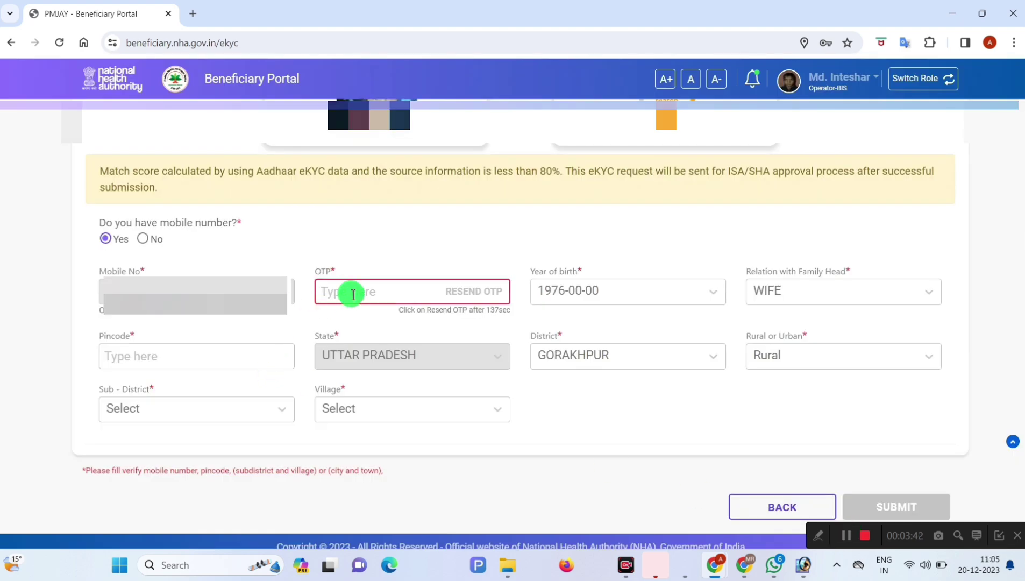
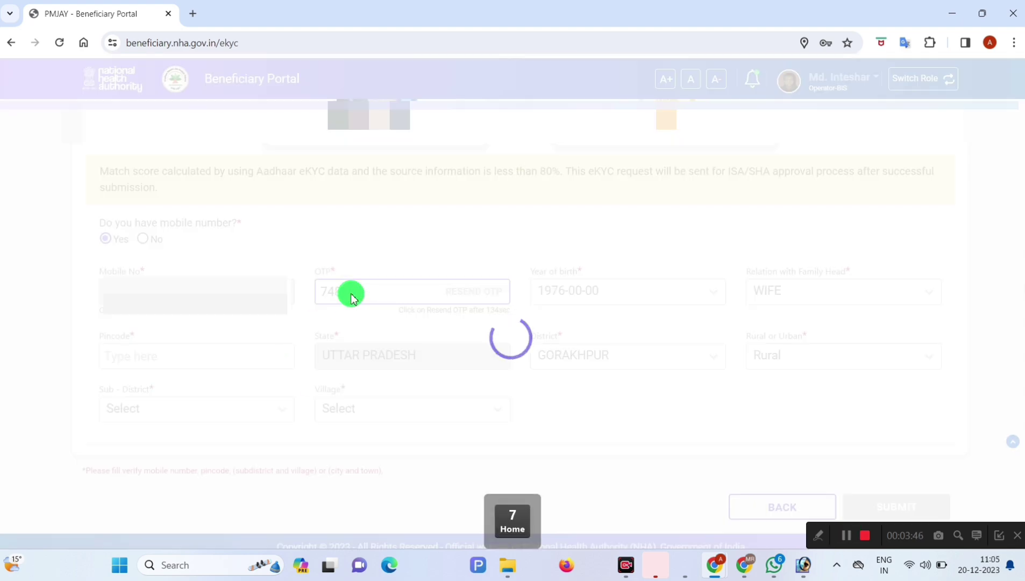
- Set the year of birth to 1979 and keep WIFE as the relation
click(644, 302)
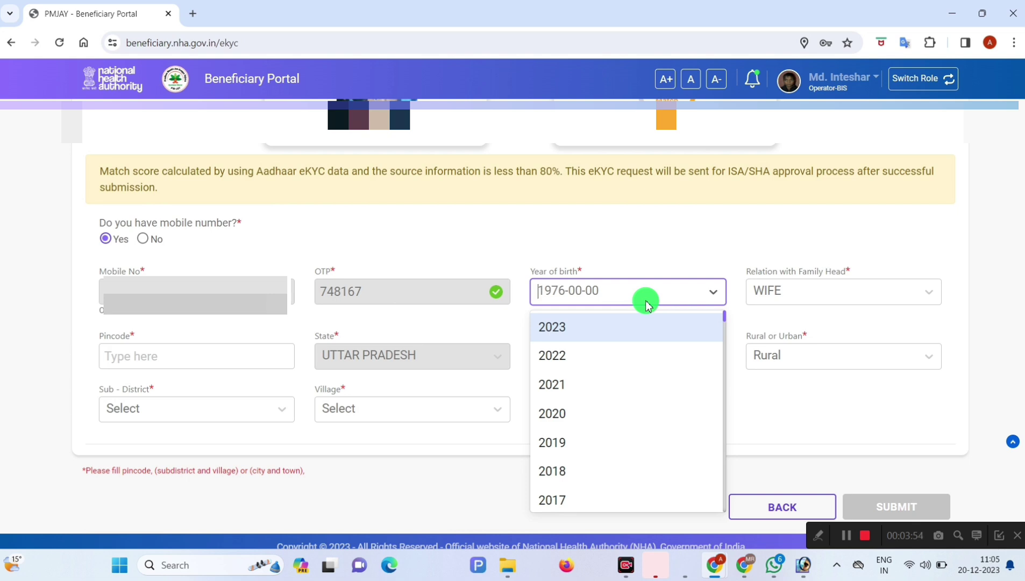
text(1979)
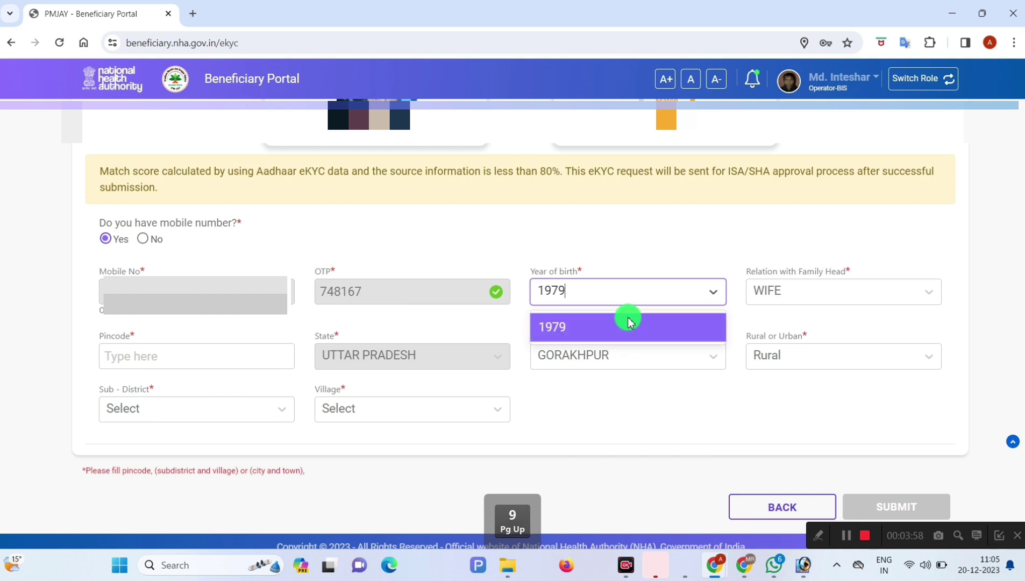
click(640, 323)
click(779, 296)
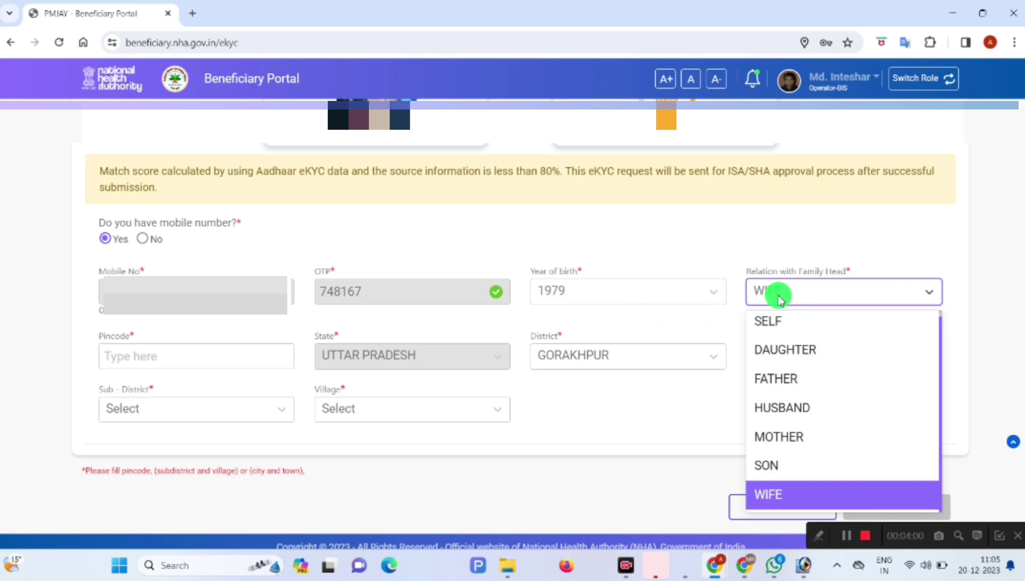
click(647, 445)
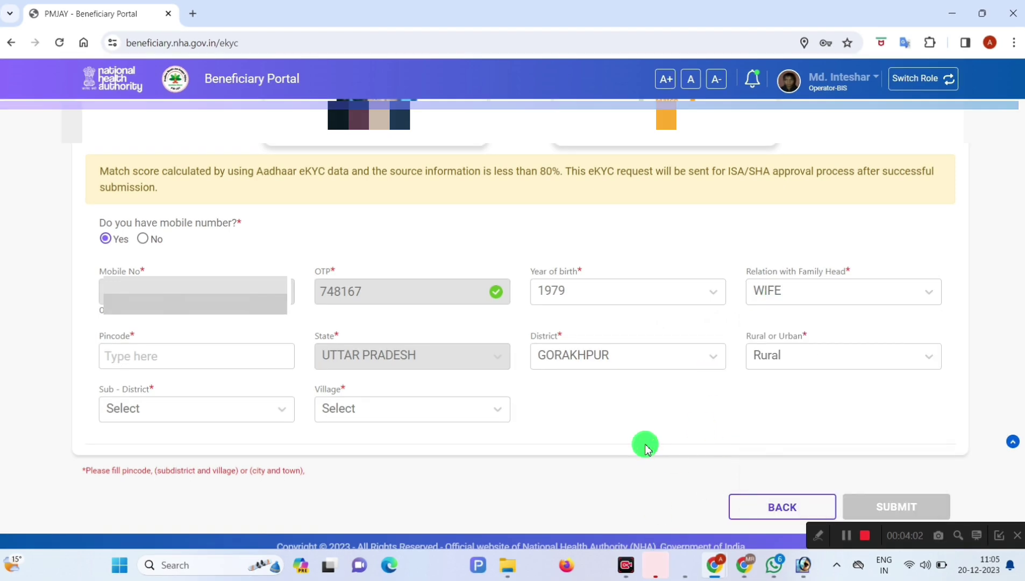
click(234, 363)
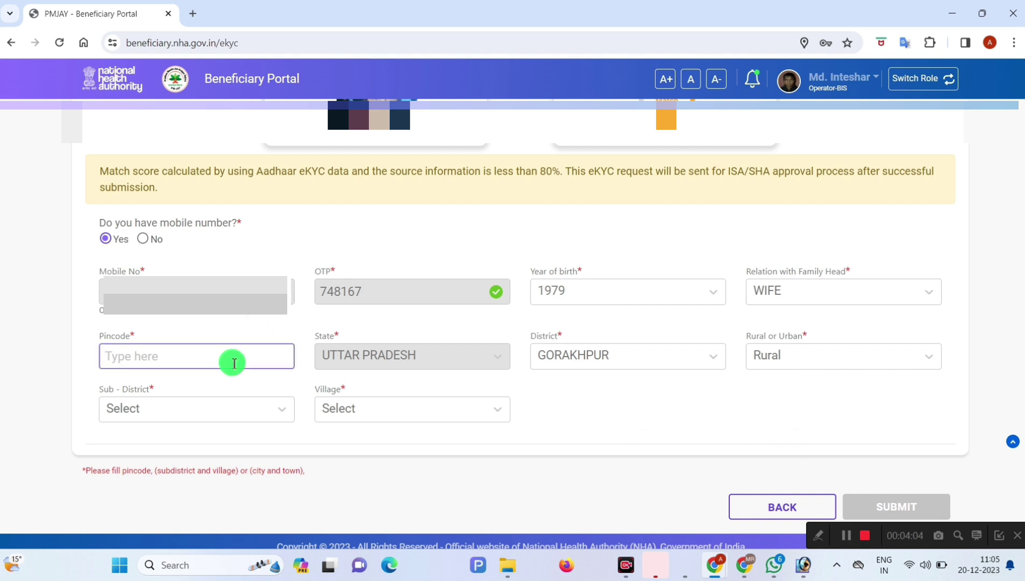
- Confirm the address details, submit the Redo e-KYC form and acknowledge the completion message
key(Return)
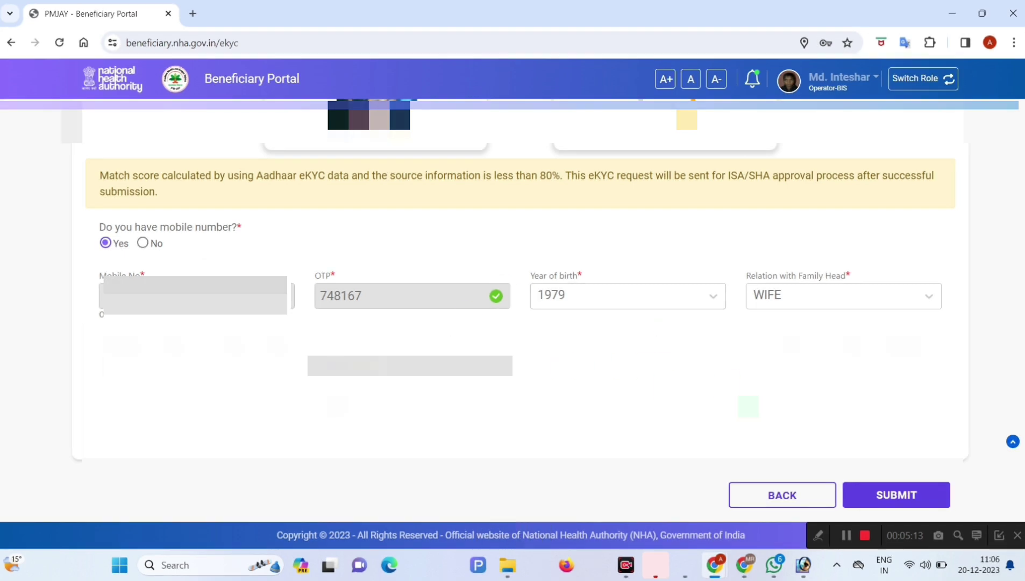
click(874, 501)
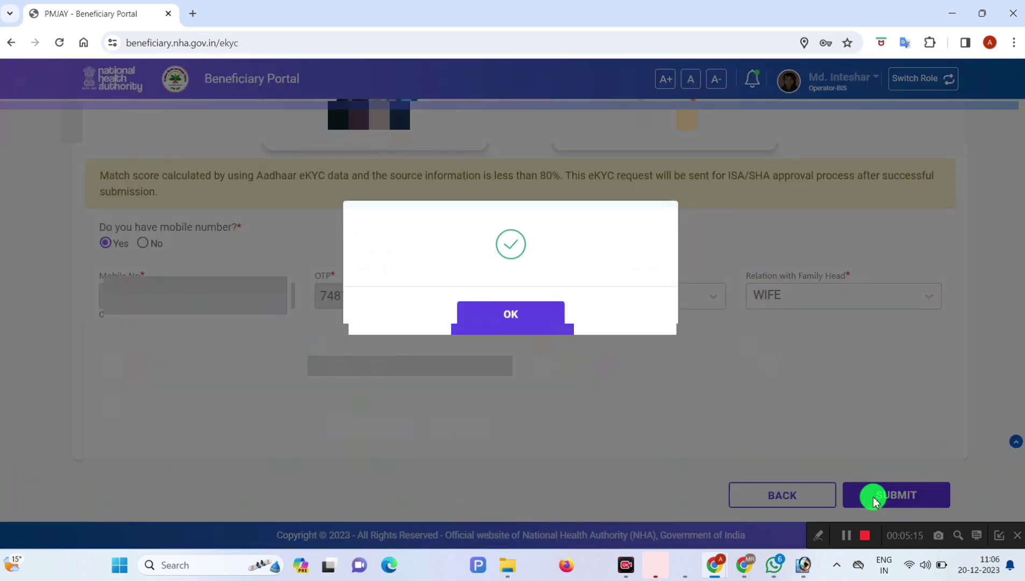
drag(460, 316, 601, 303)
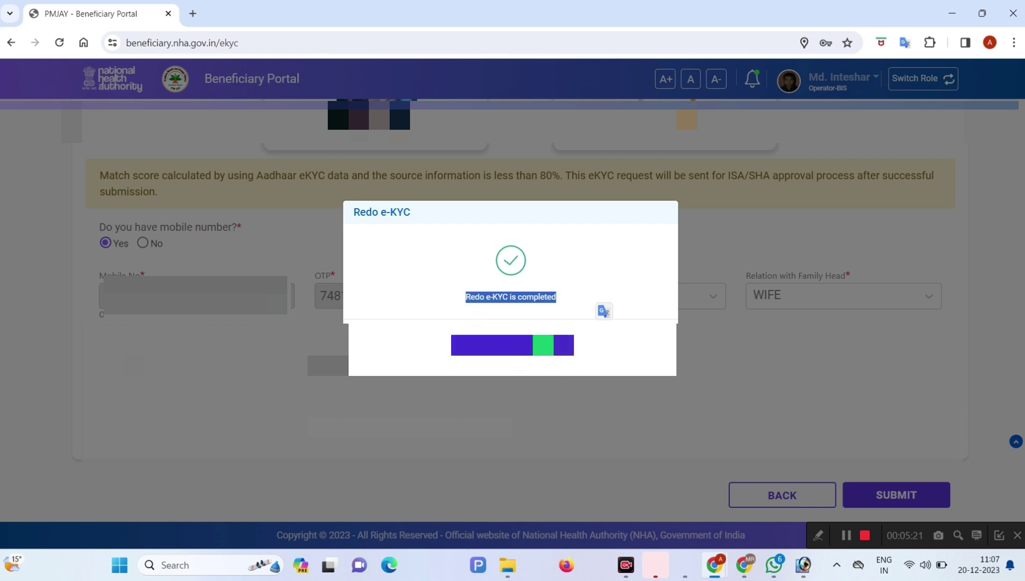
click(543, 345)
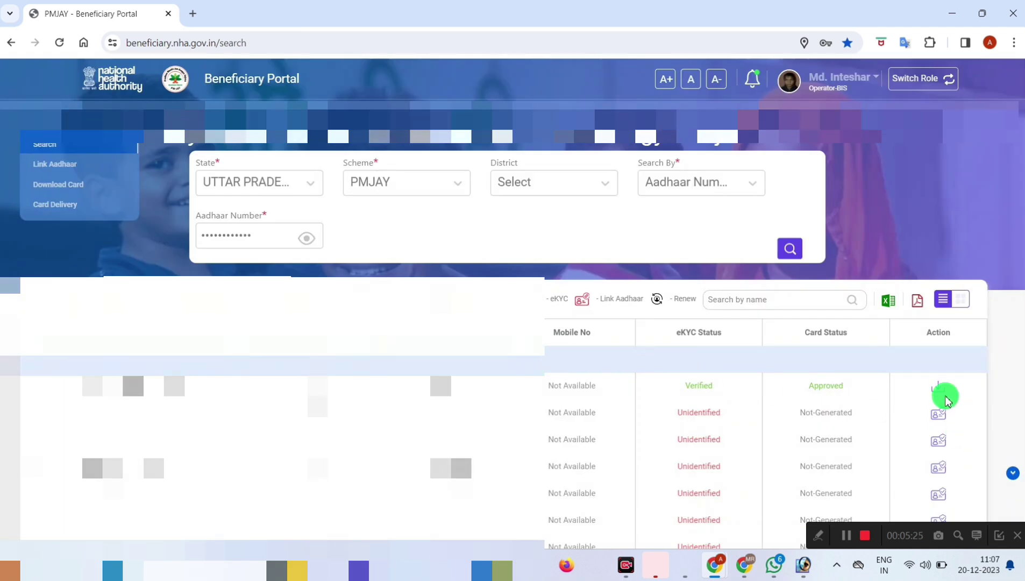
- Select the approved card for download and authenticate it via Aadhaar OTP with ABHA consent
click(939, 388)
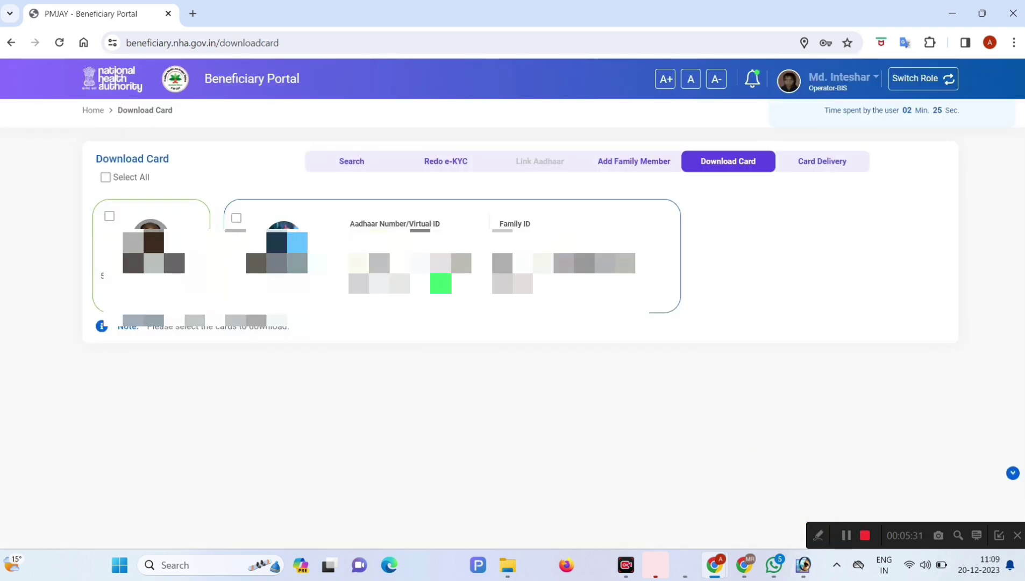
click(234, 218)
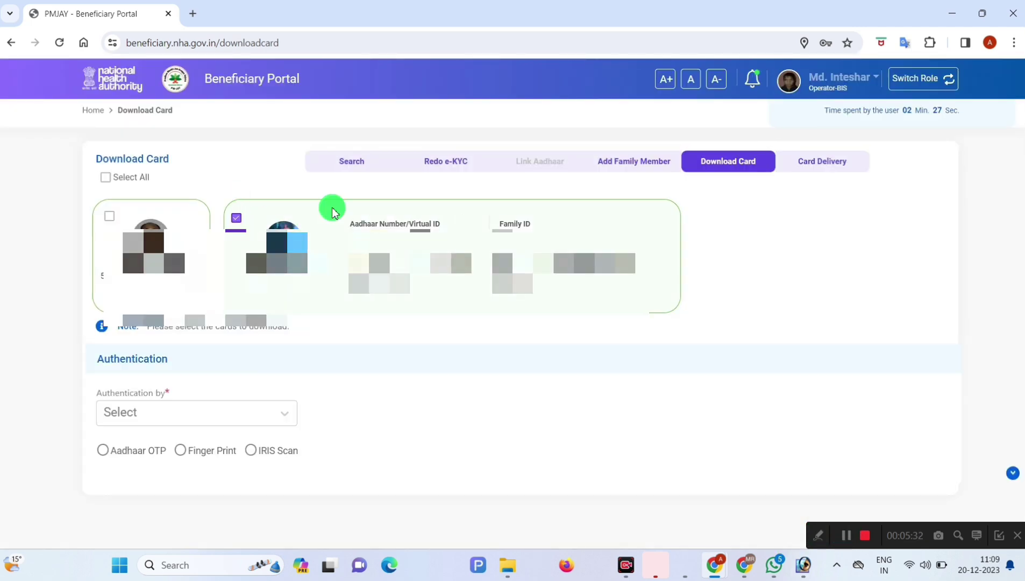
click(155, 413)
click(156, 469)
click(105, 450)
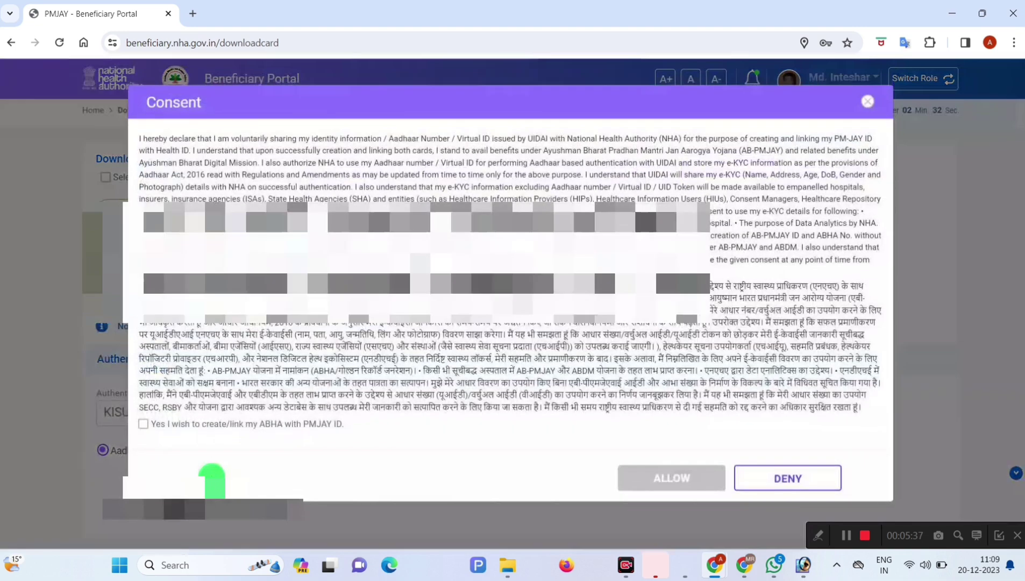
click(232, 424)
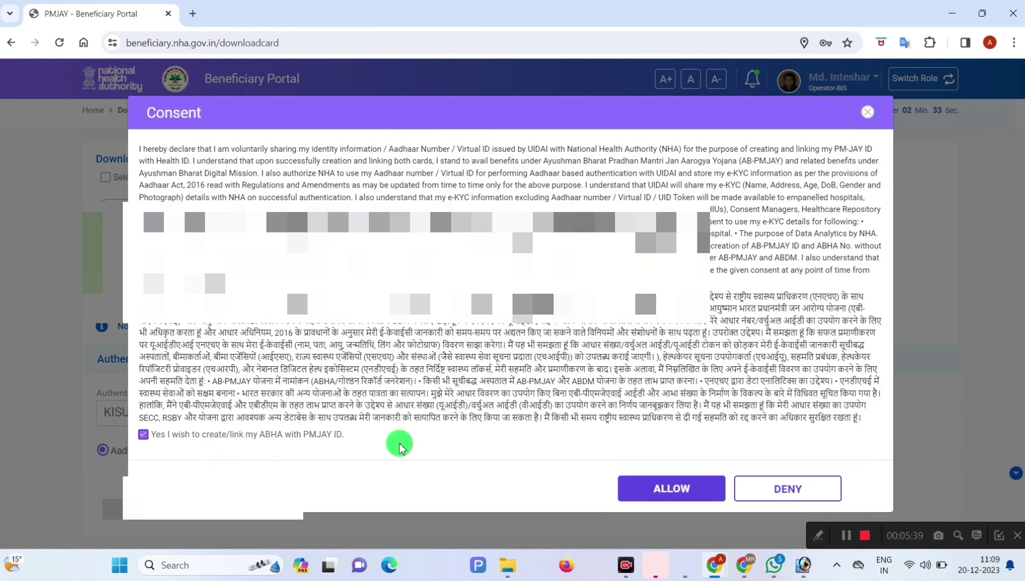
click(627, 483)
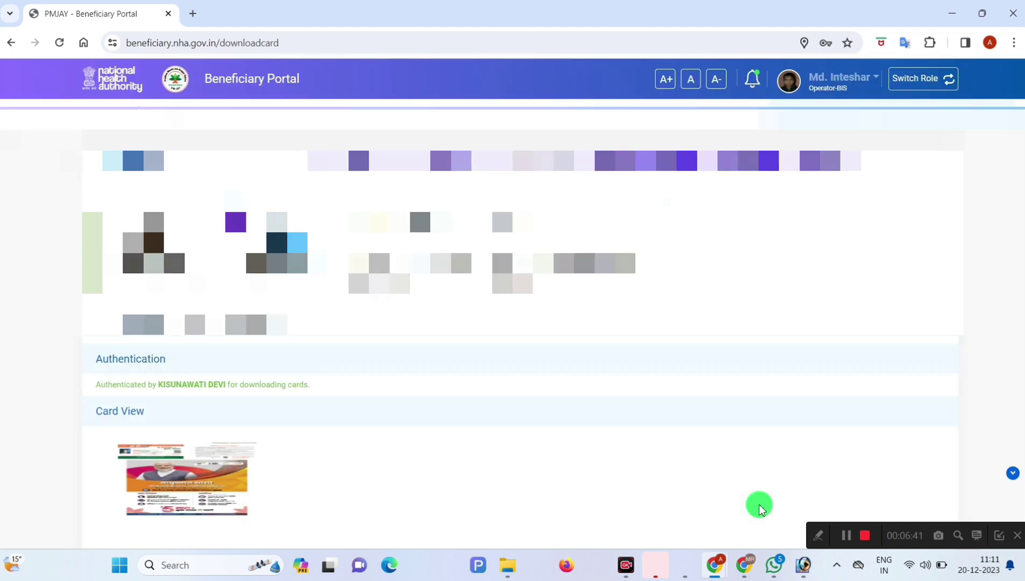
scroll(760, 508, down, 2)
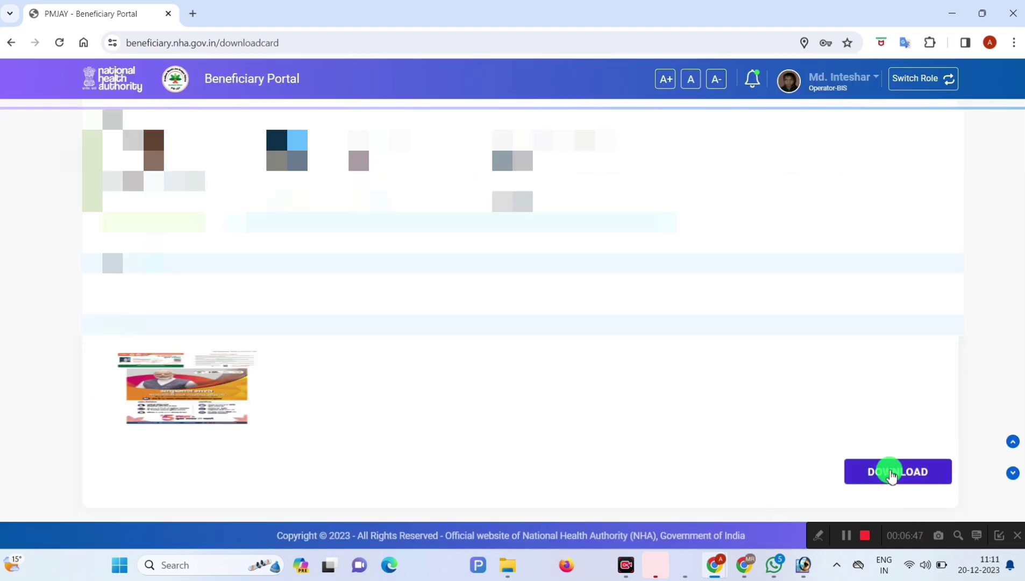
- Download the authenticated Ayushman card and open the PDF from Chrome's recent downloads
click(888, 471)
click(481, 336)
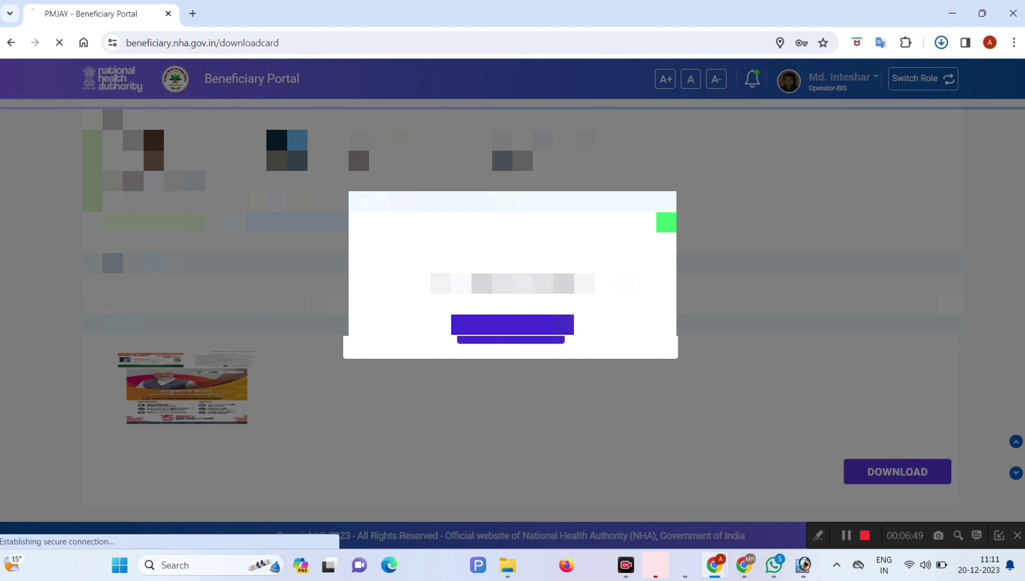
click(945, 48)
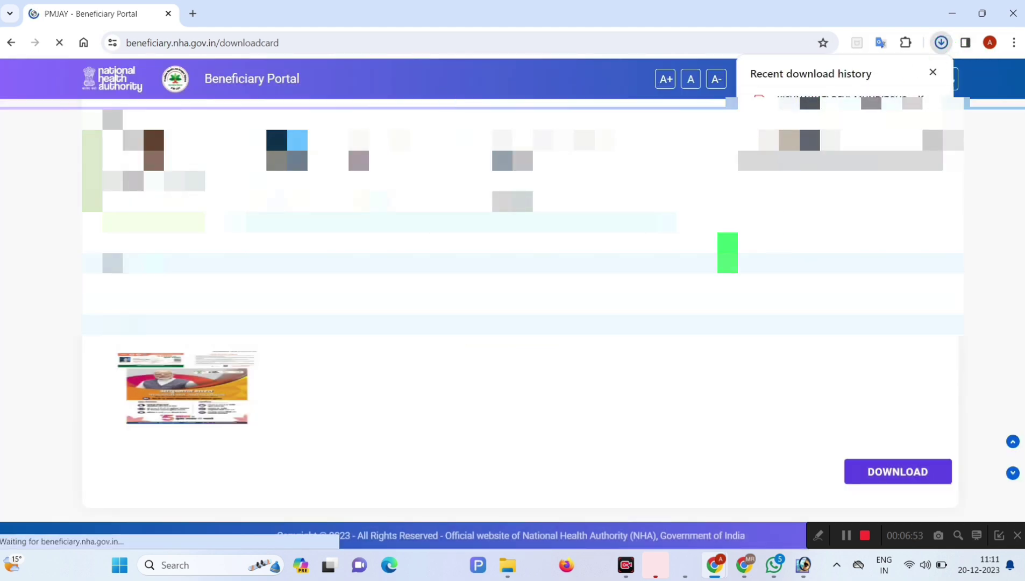
click(942, 42)
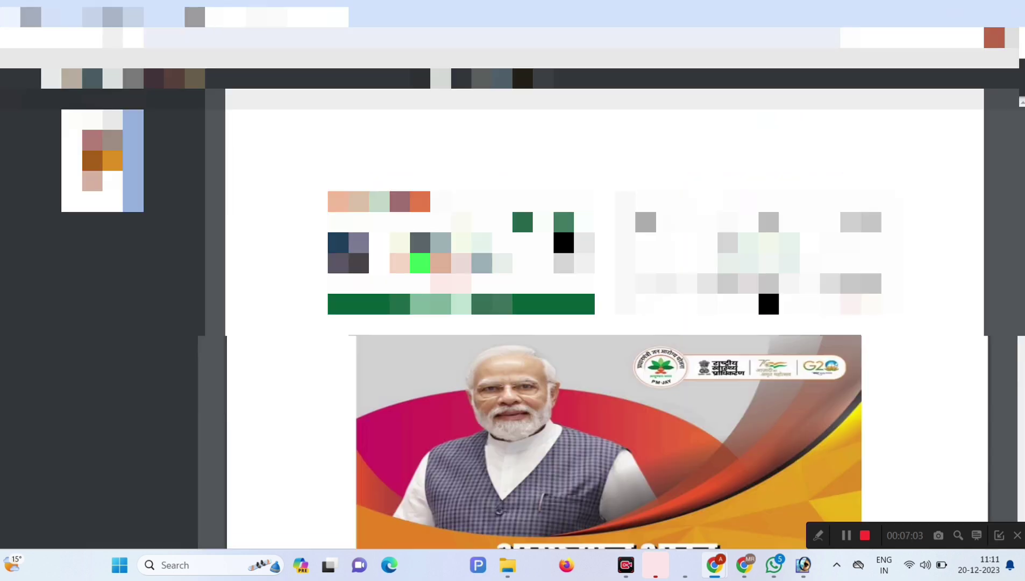
- Zoom into the Ayushman card PDF and scroll down to read its details and photo
key(ctrl)
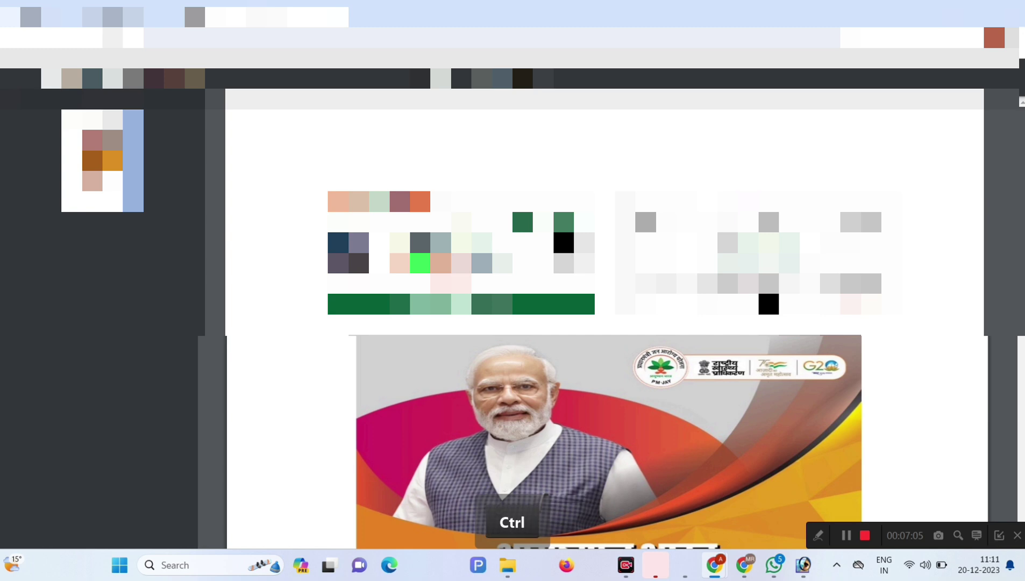
key(ctrl+plus)
key(ctrl+plus)
key(ctrl+plus)
key(ctrl+plus)
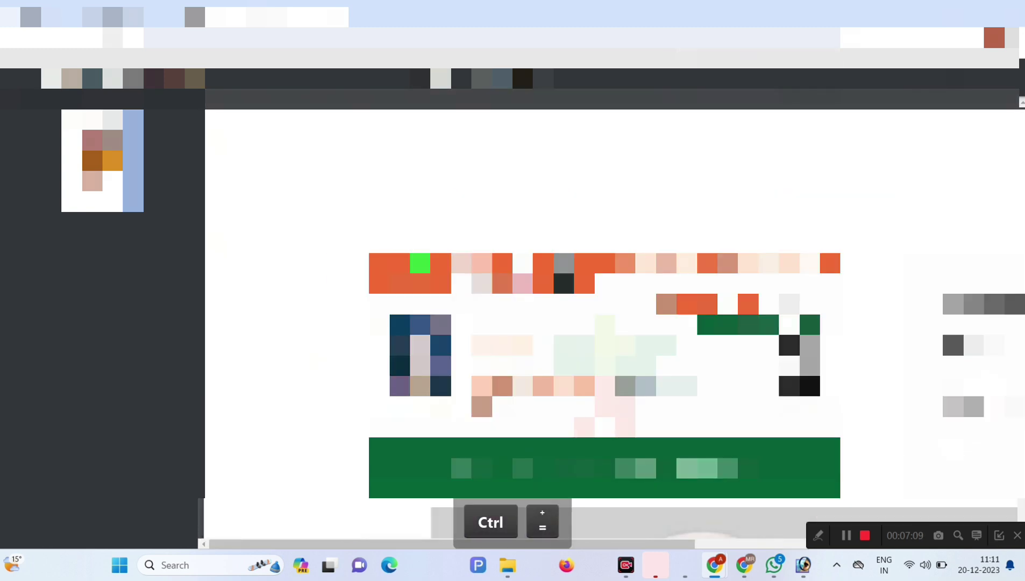
scroll(951, 327, down, 2)
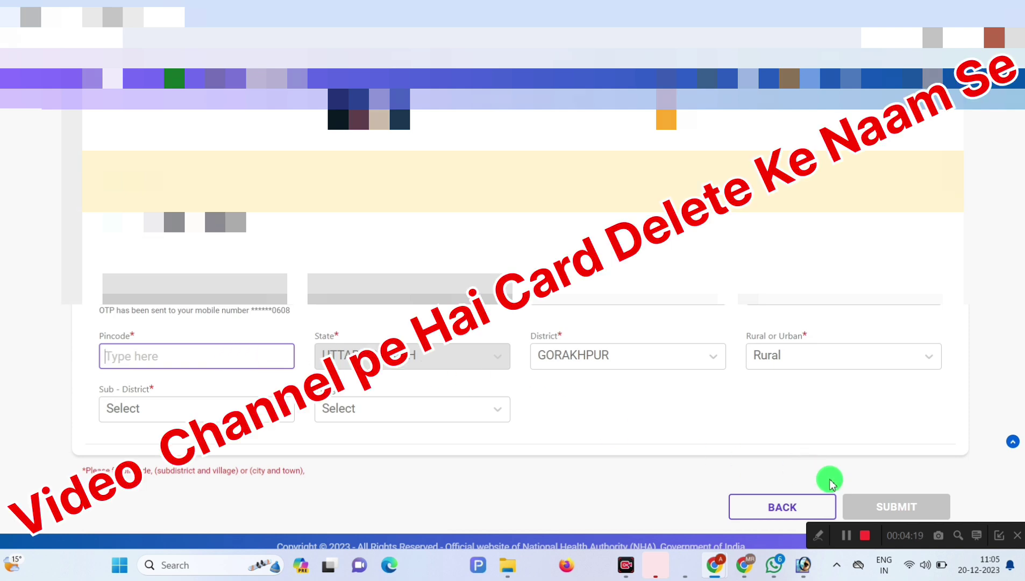
- Start the pincode with '2', select GORAKHPUR as the district, and open the Rural/Urban choices
text(2)
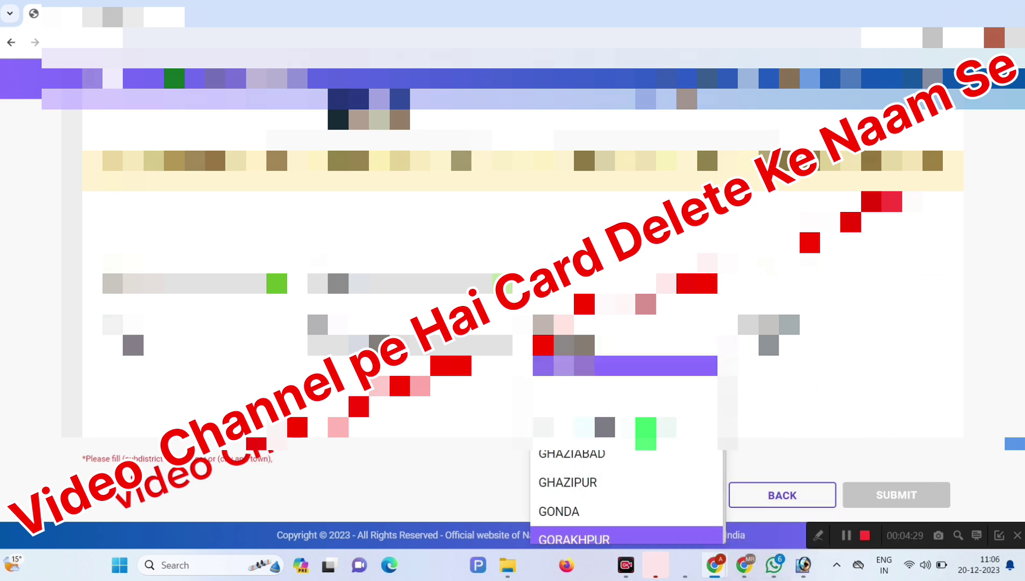
click(615, 535)
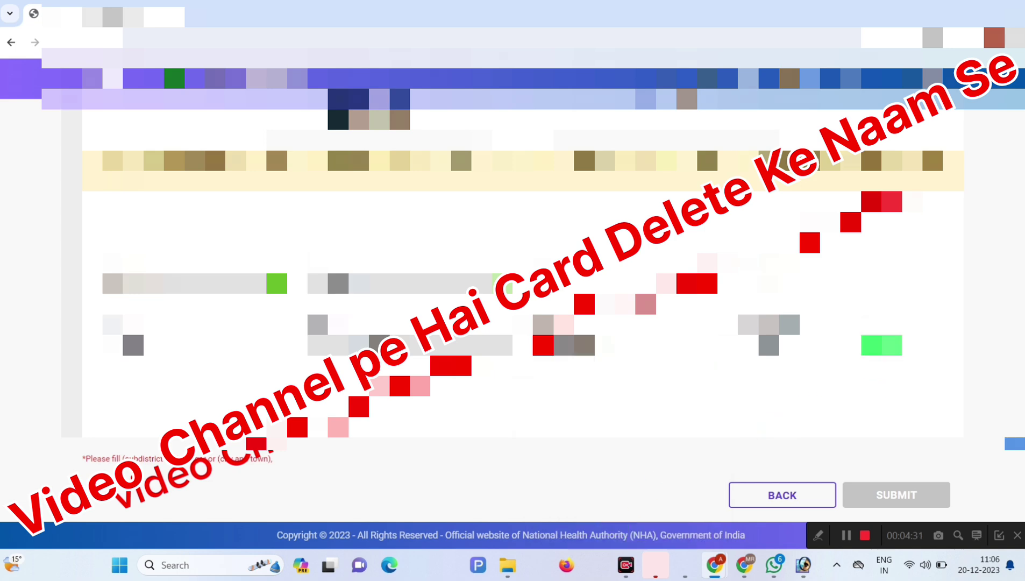
click(870, 345)
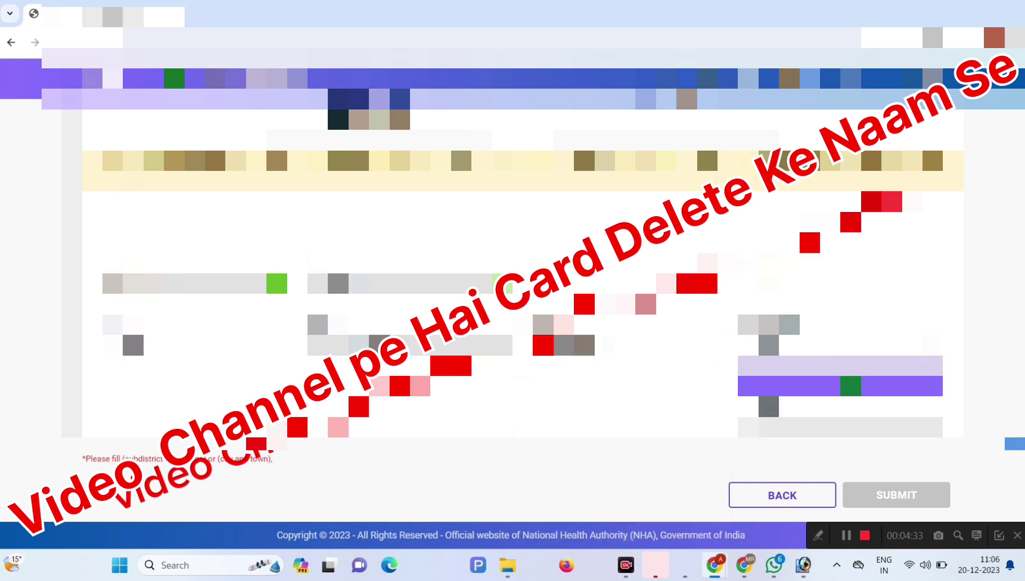